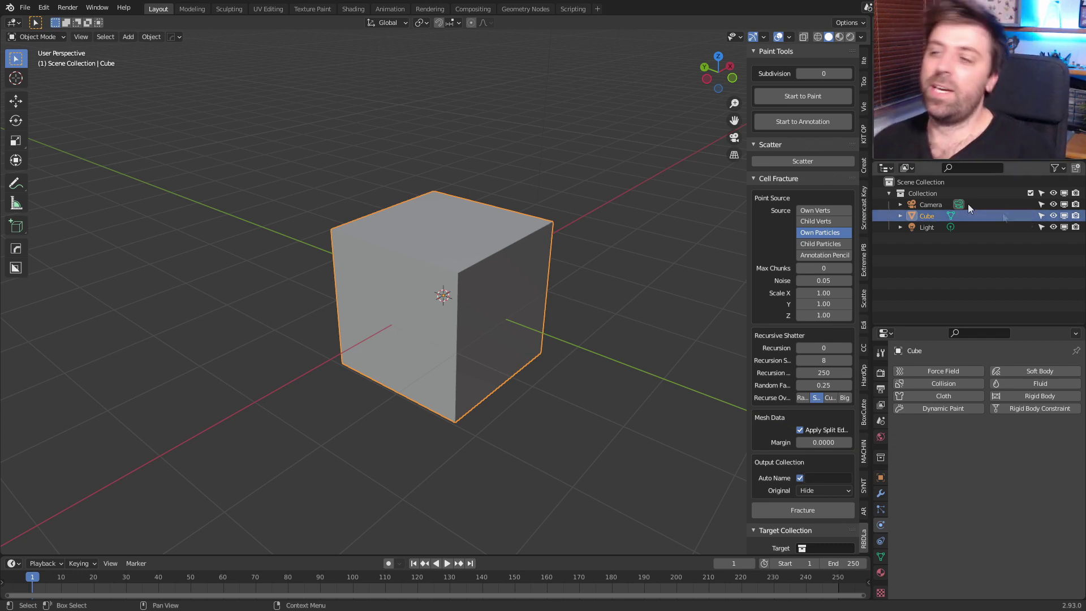
Delete the default cube, leaving only the camera and light
key(Delete)
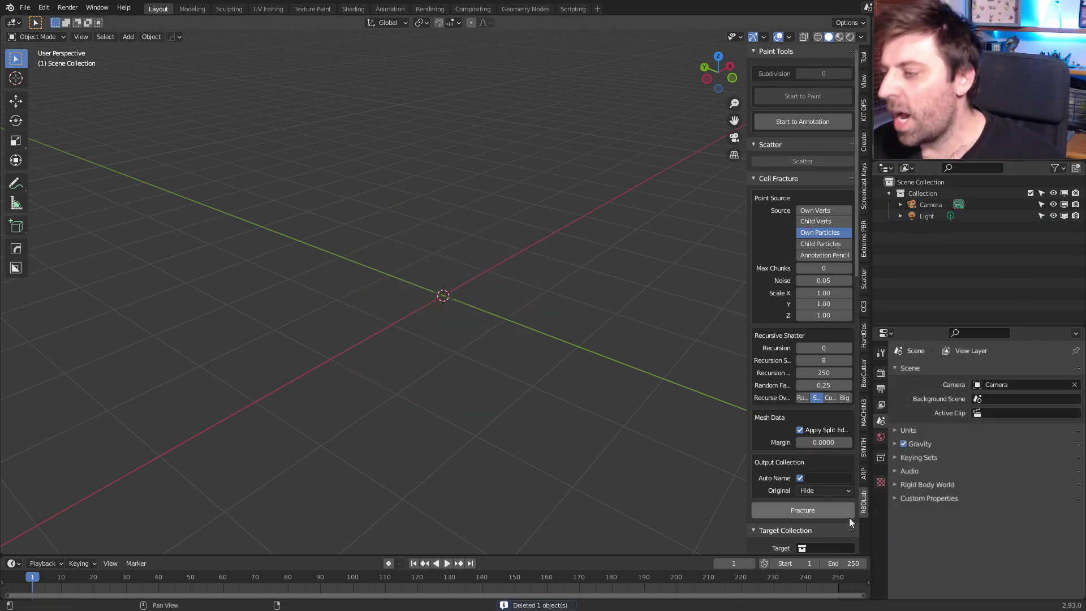
Add a collision ground object to the scene
scroll(839, 507, down, 2)
scroll(815, 464, down, 12)
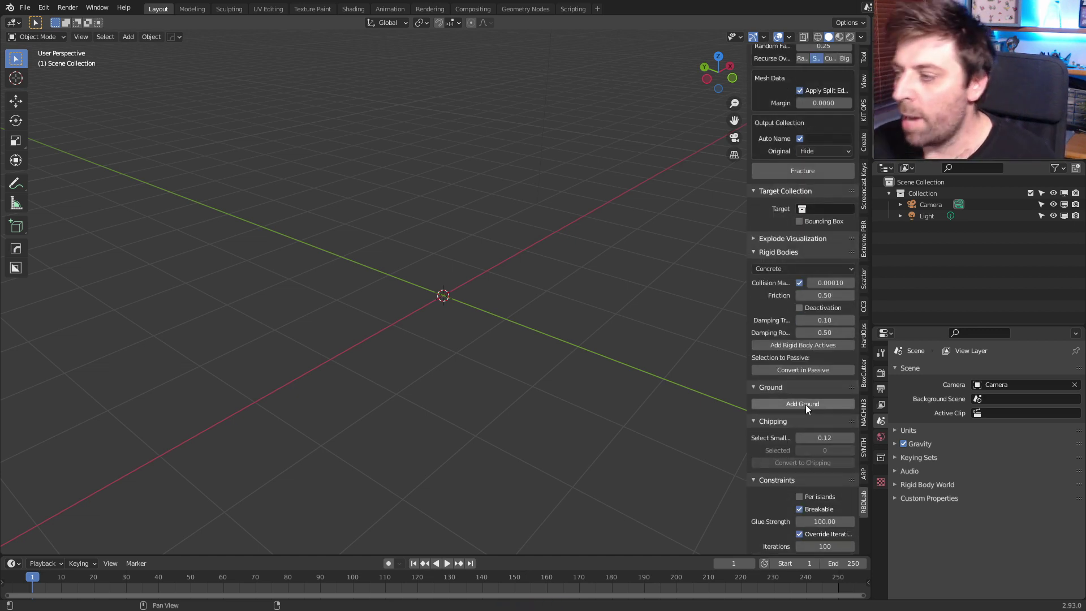
click(806, 404)
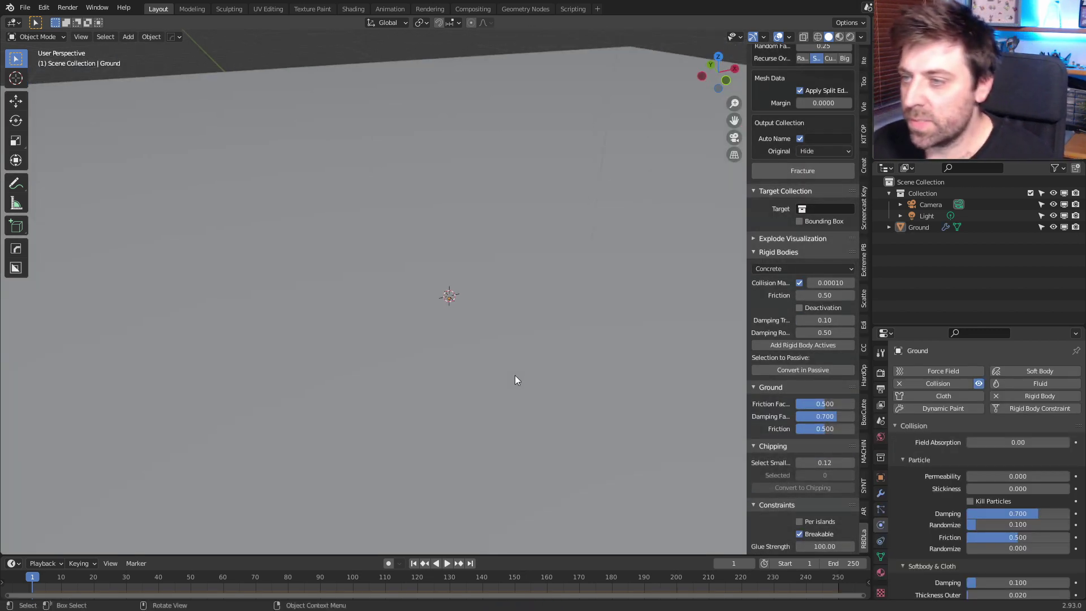
scroll(514, 375, down, 3)
Add a plane mesh and scale it up over the ground
key(shift+a)
mouse_move(521, 371)
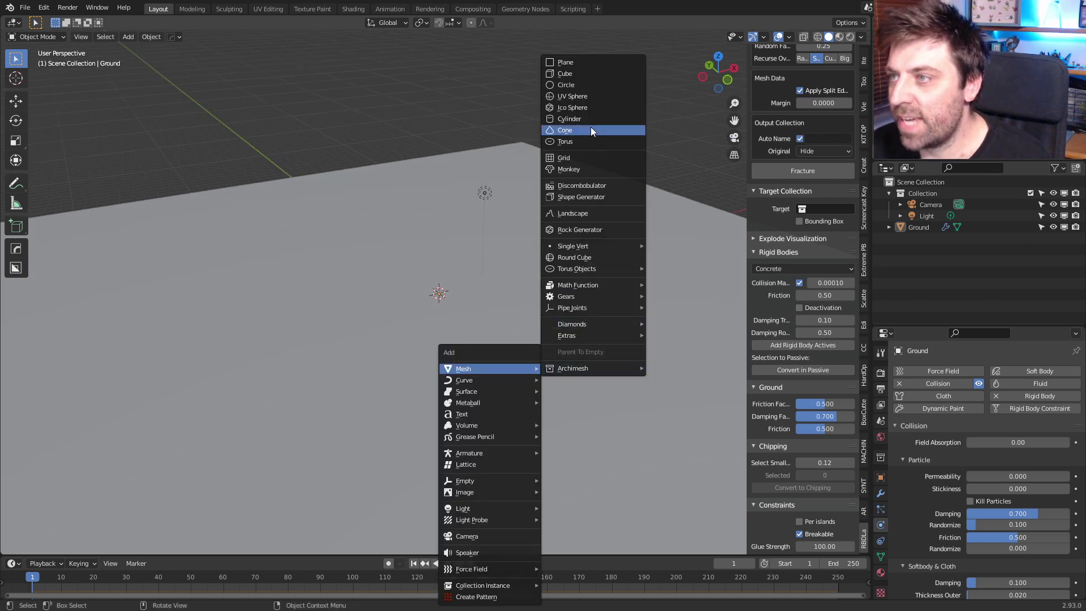
click(581, 63)
key(s)
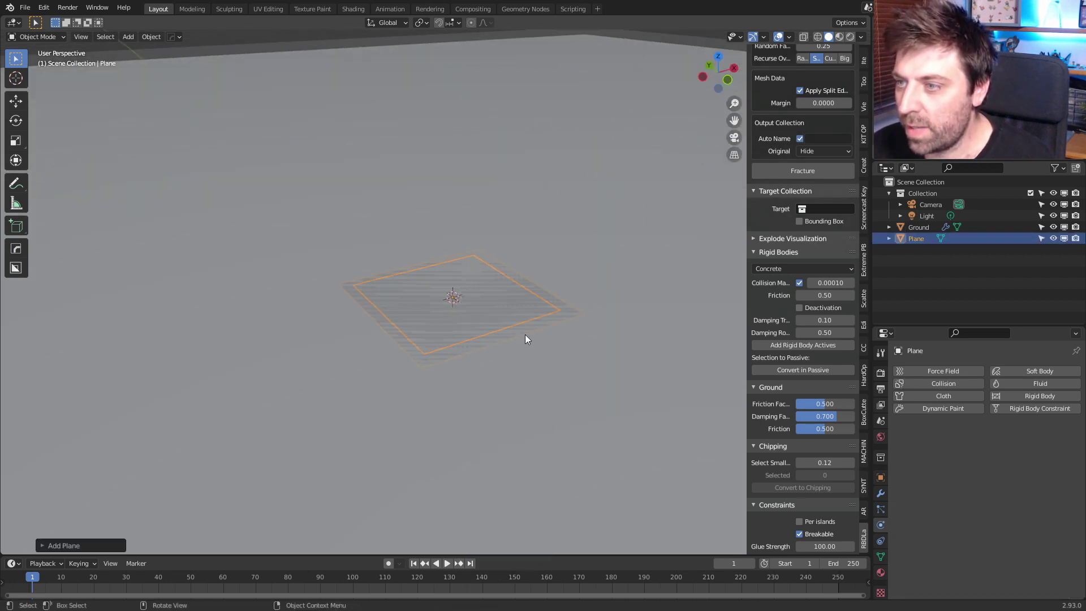
click(525, 335)
Extrude the plane upward in edit mode to give the slab thickness
key(Tab)
key(e)
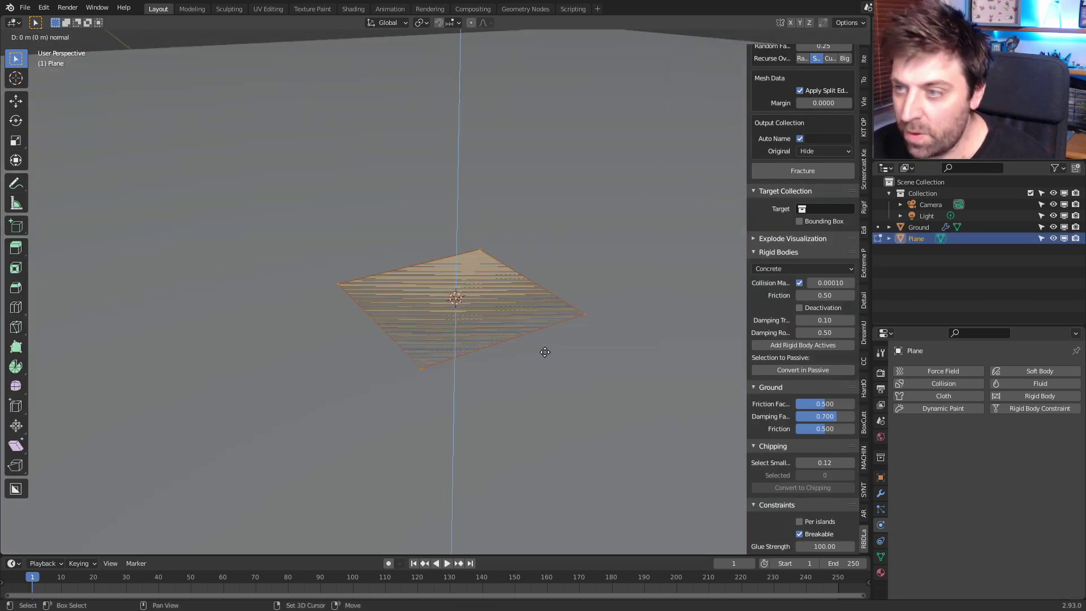
click(560, 380)
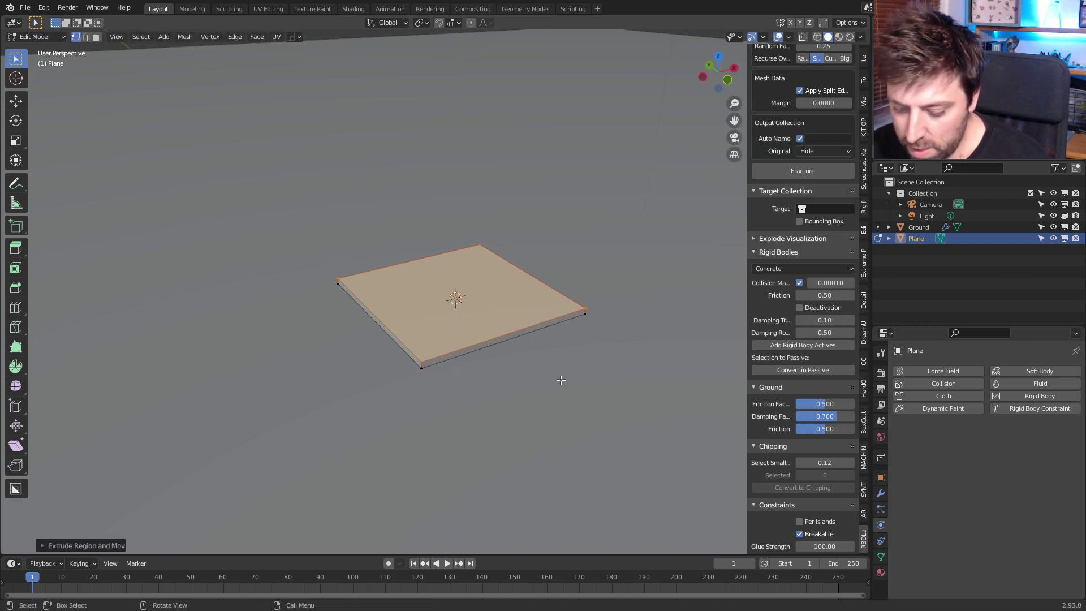
Bevel all of the slab's edges and return to object mode
key(a)
key(ctrl+b)
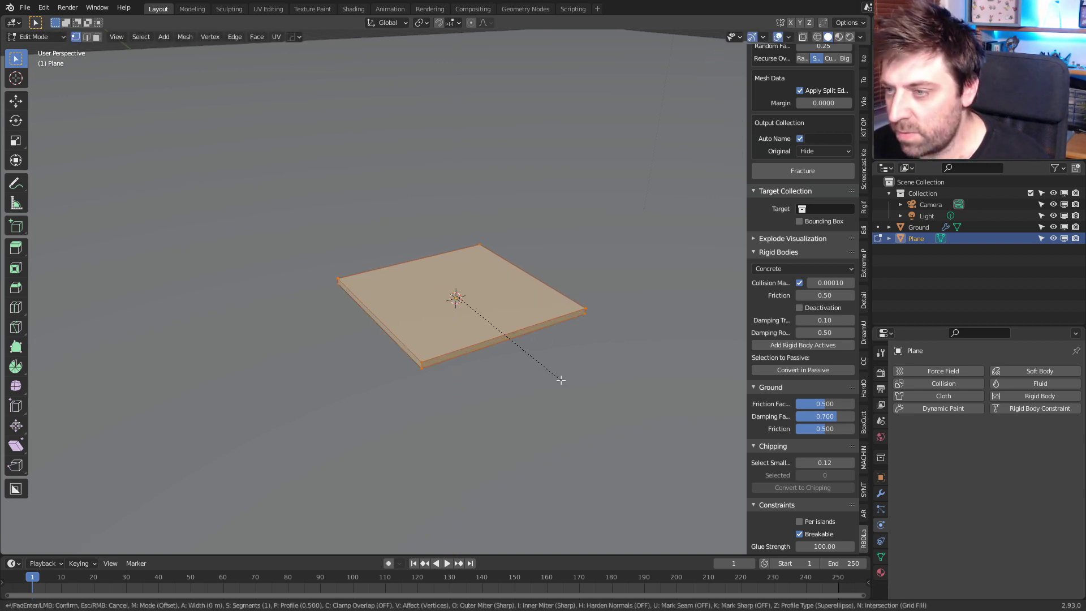
key(Escape)
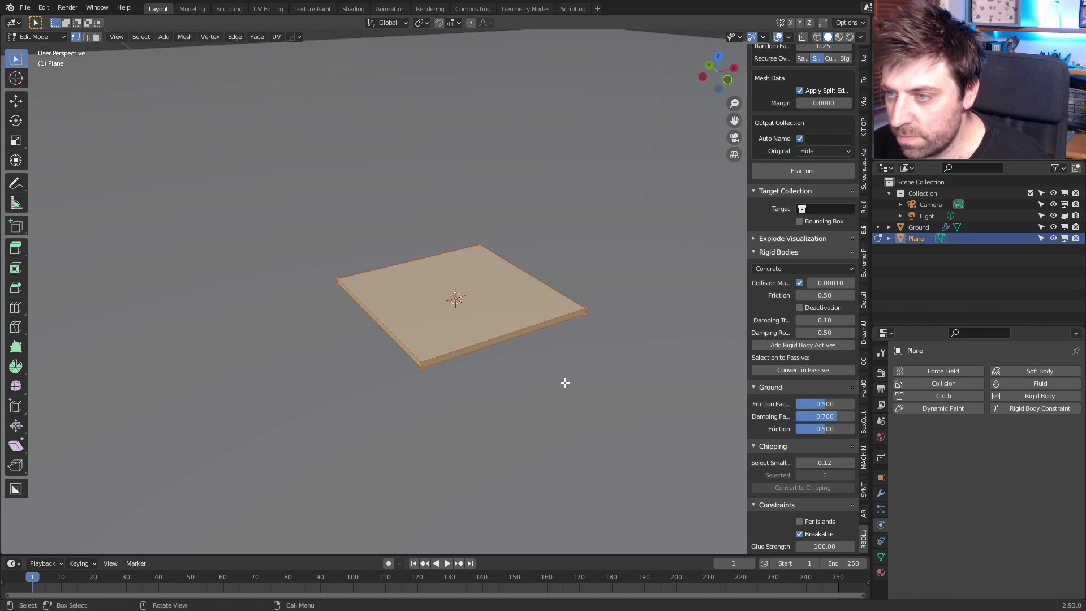
key(ctrl+b)
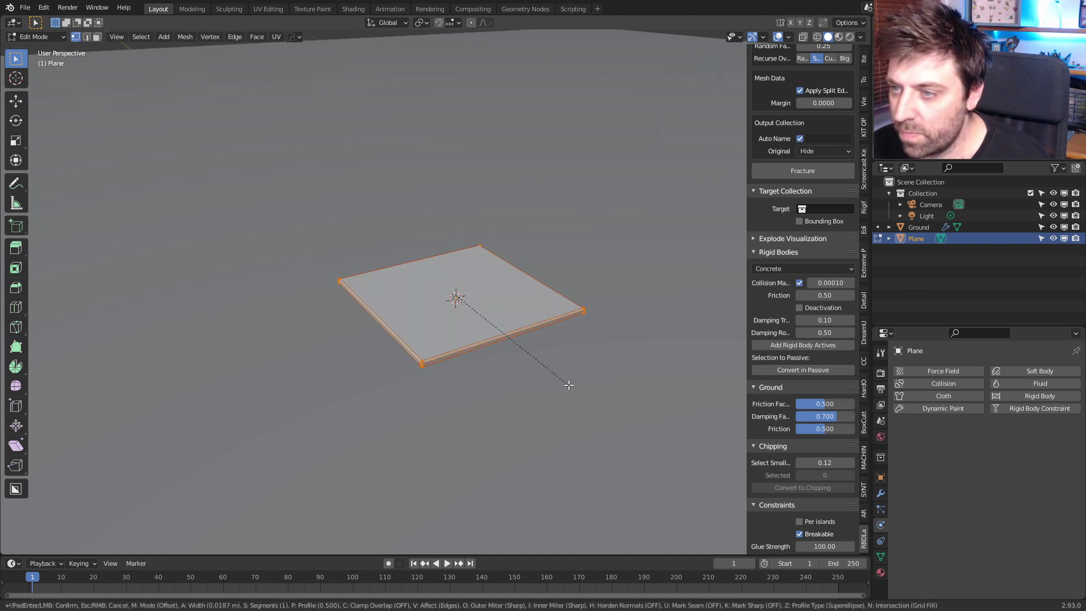
click(569, 385)
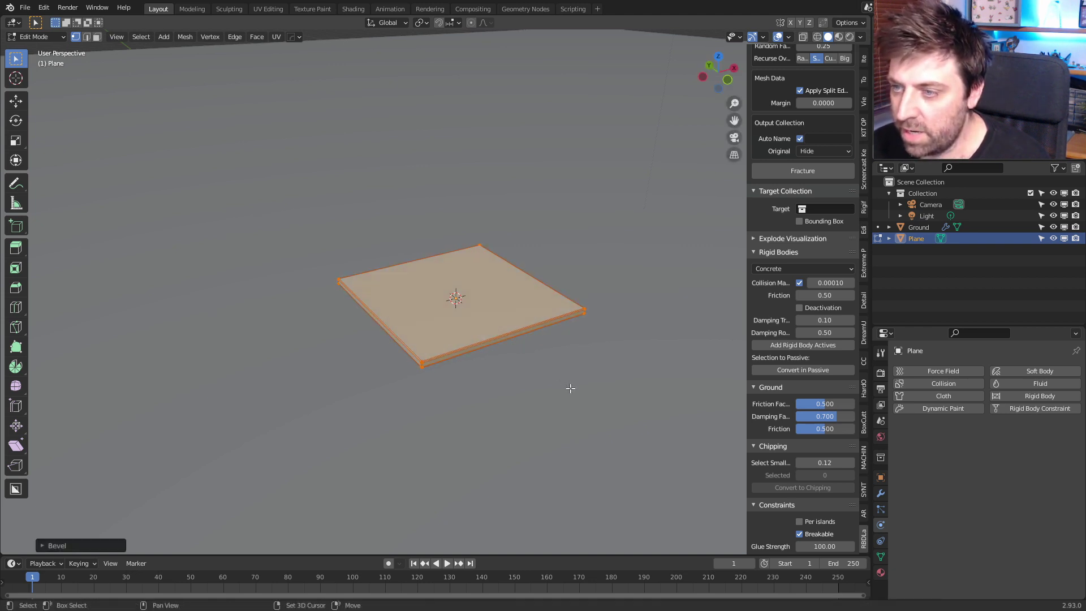
key(Tab)
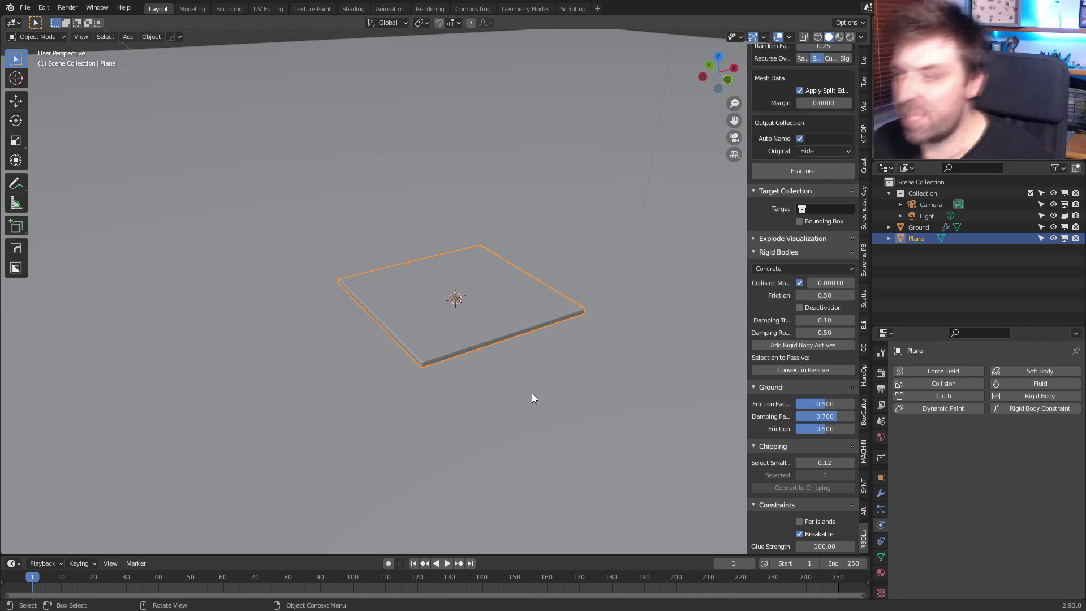
scroll(850, 224, up, 10)
click(824, 210)
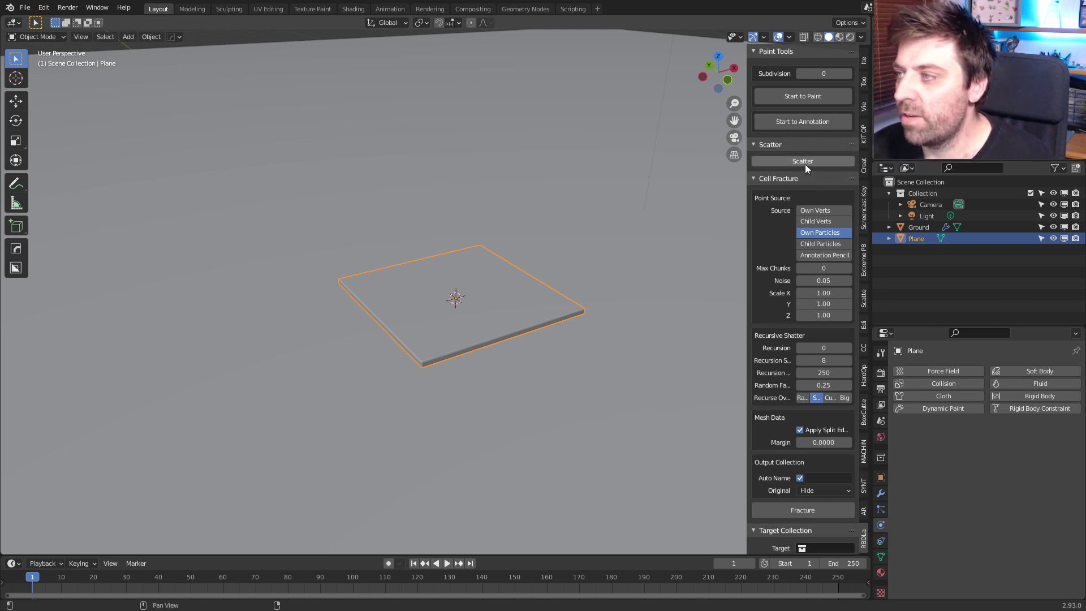
Sketch an annotation impact stroke on the slab centre and use it as the fracture source
click(799, 121)
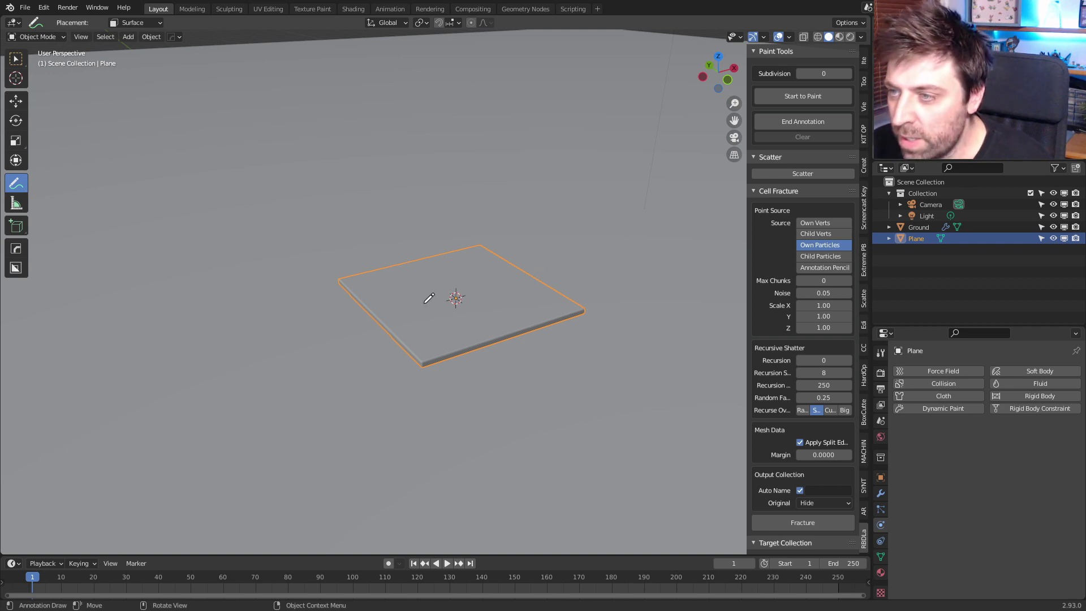
drag(426, 303, 449, 290)
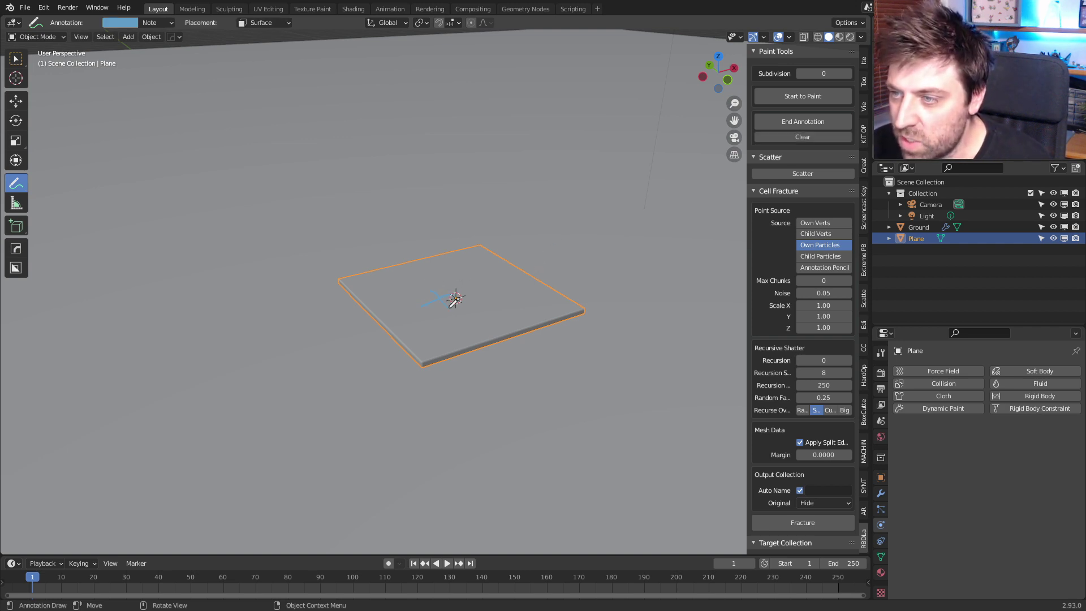
scroll(447, 291, up, 5)
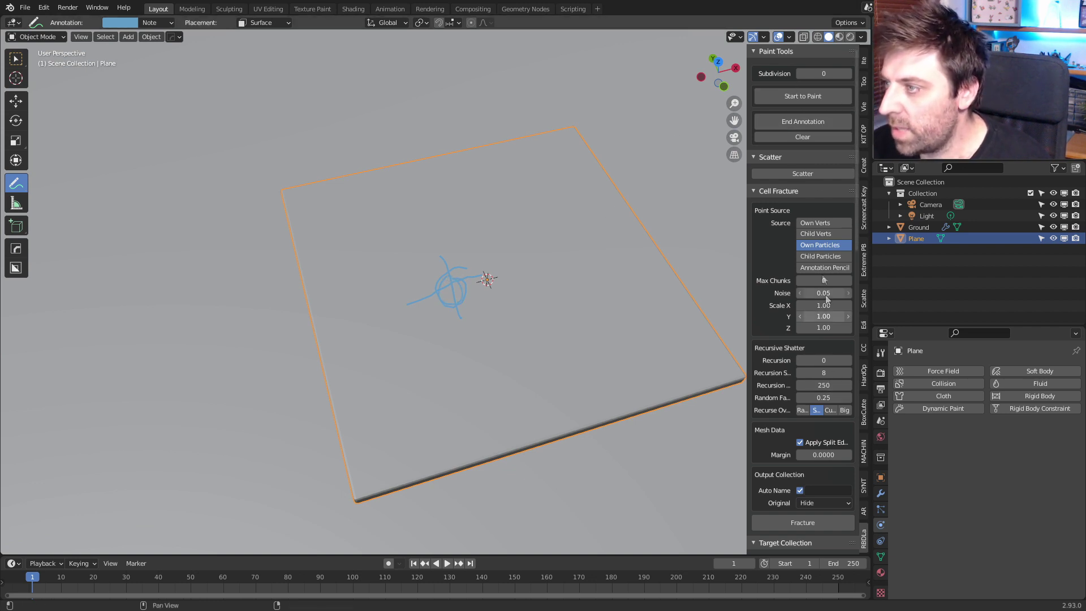
click(810, 122)
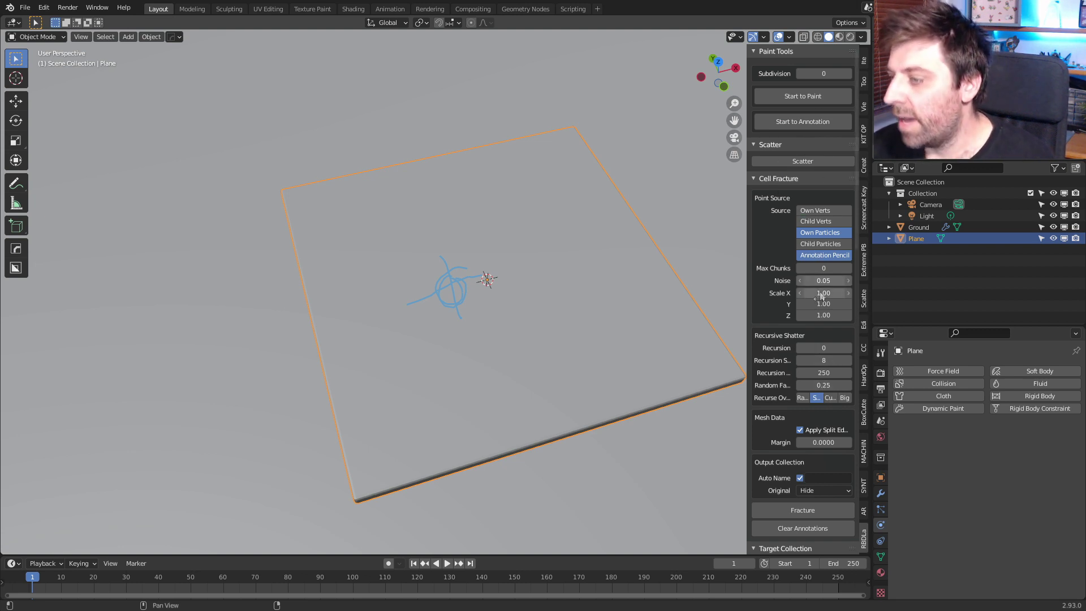
Fracture the slab into Plane_cell chunks around the stroke, then clear the annotations
scroll(837, 339, down, 4)
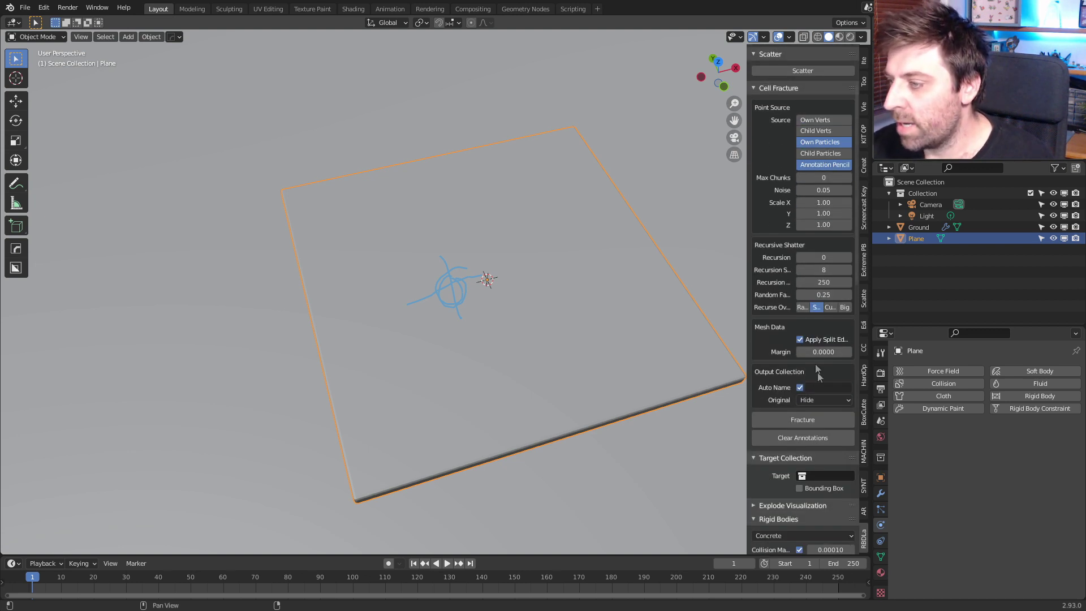
click(816, 422)
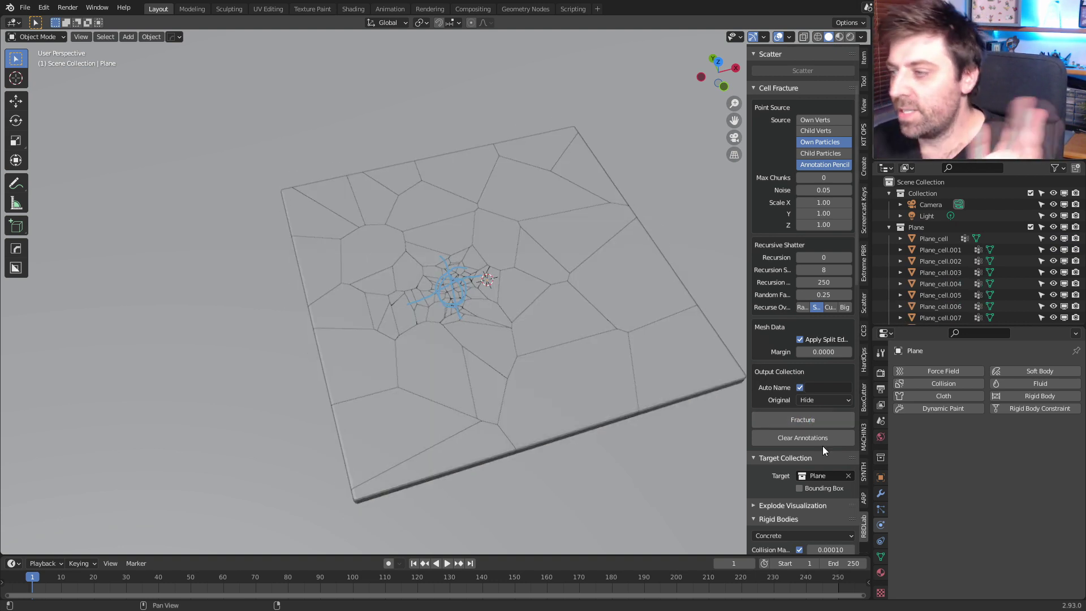
click(822, 441)
scroll(509, 277, down, 2)
middle_drag(482, 253, 545, 316)
scroll(808, 201, down, 3)
scroll(809, 226, down, 5)
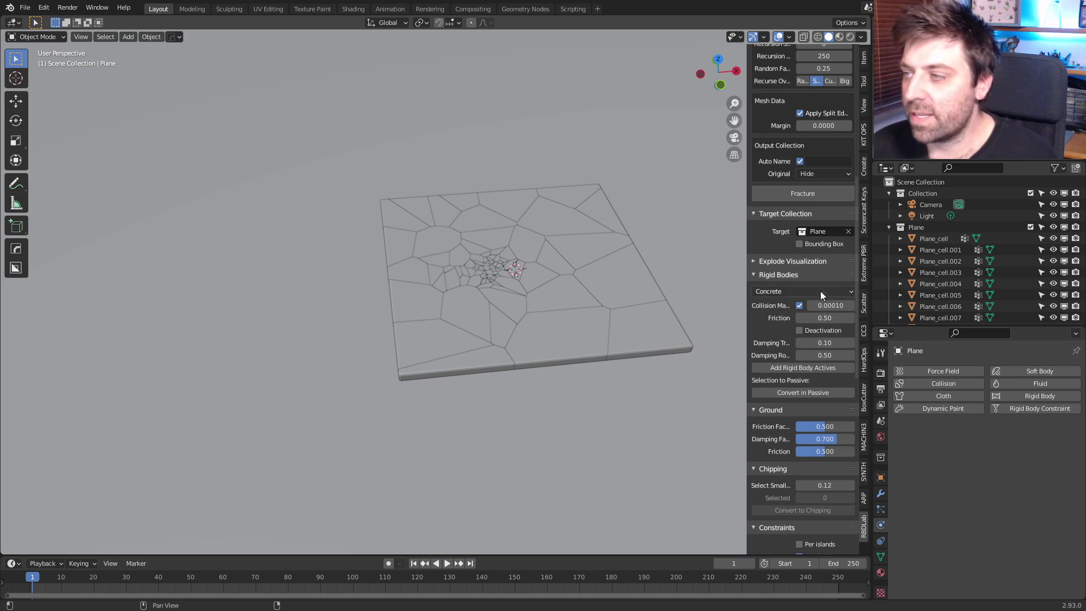
Make the Plane_cell chunks active Concrete rigid bodies with deactivation, collapsing the Plane collection
click(820, 292)
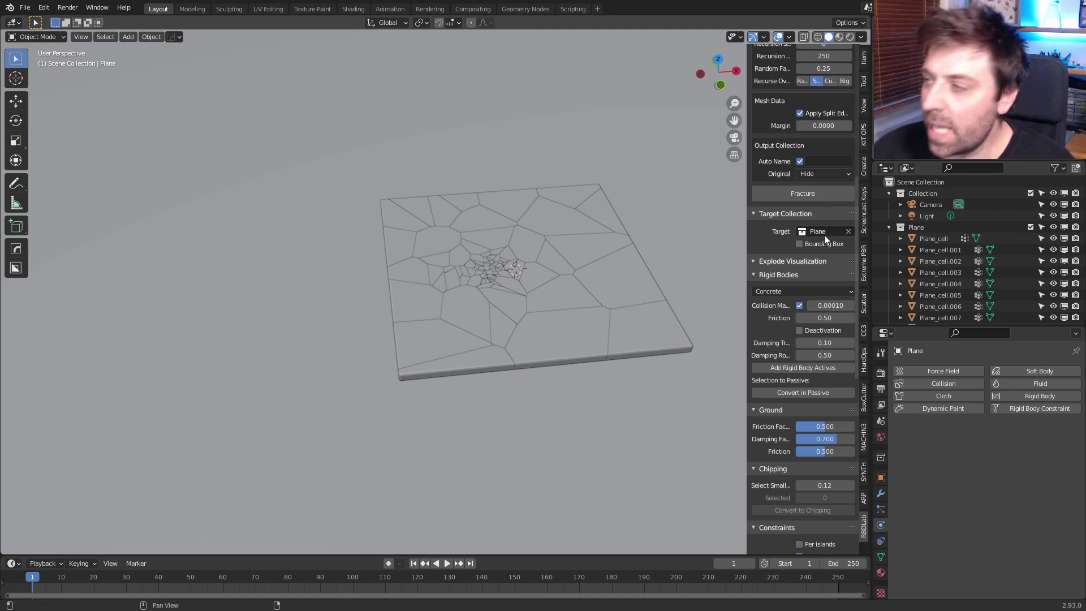
click(889, 228)
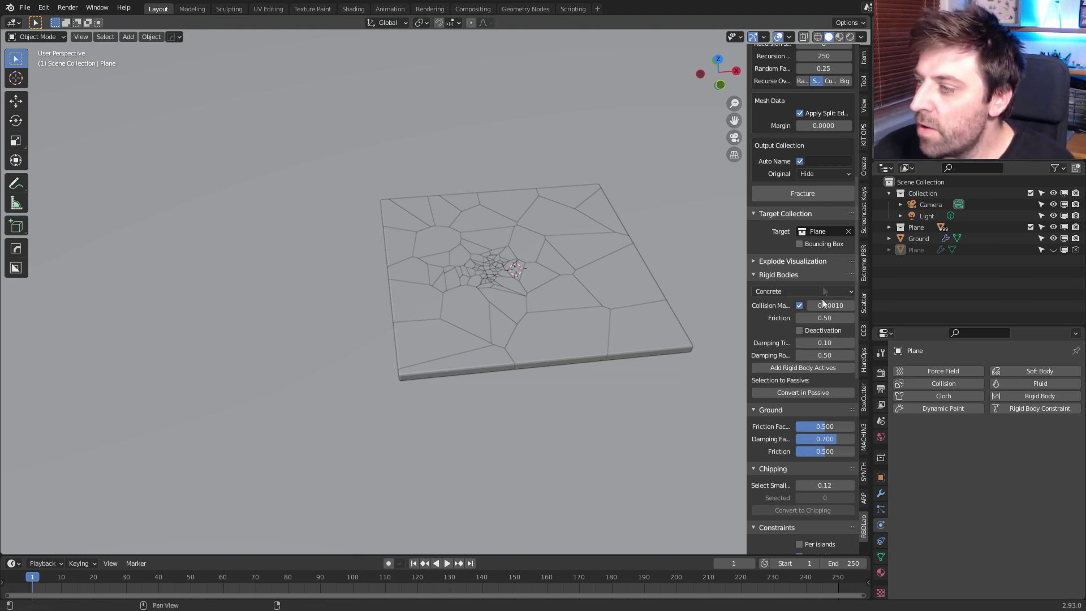
click(802, 331)
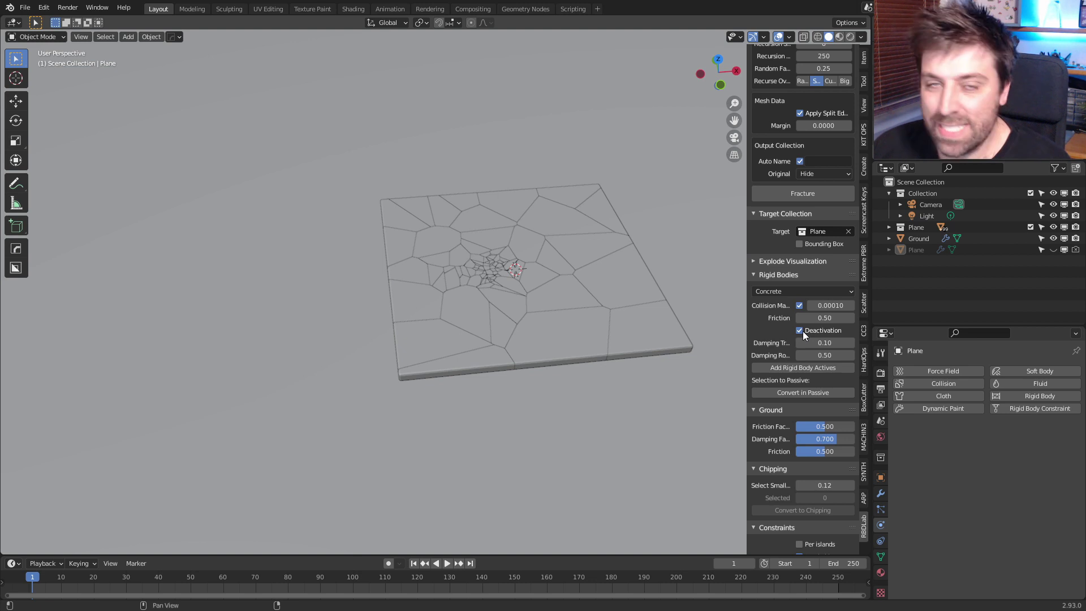
click(807, 368)
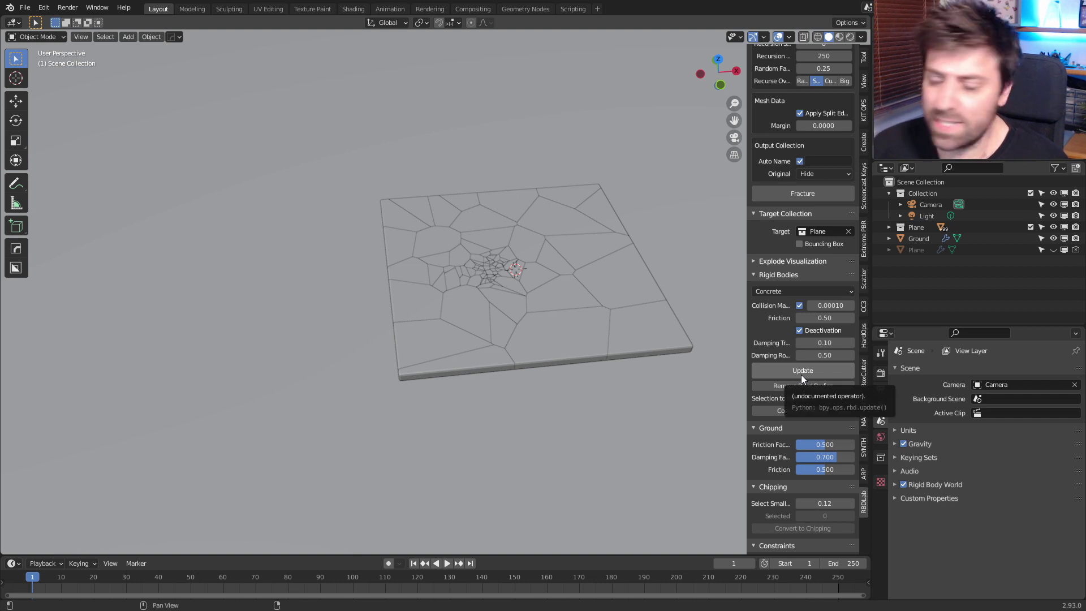
click(803, 369)
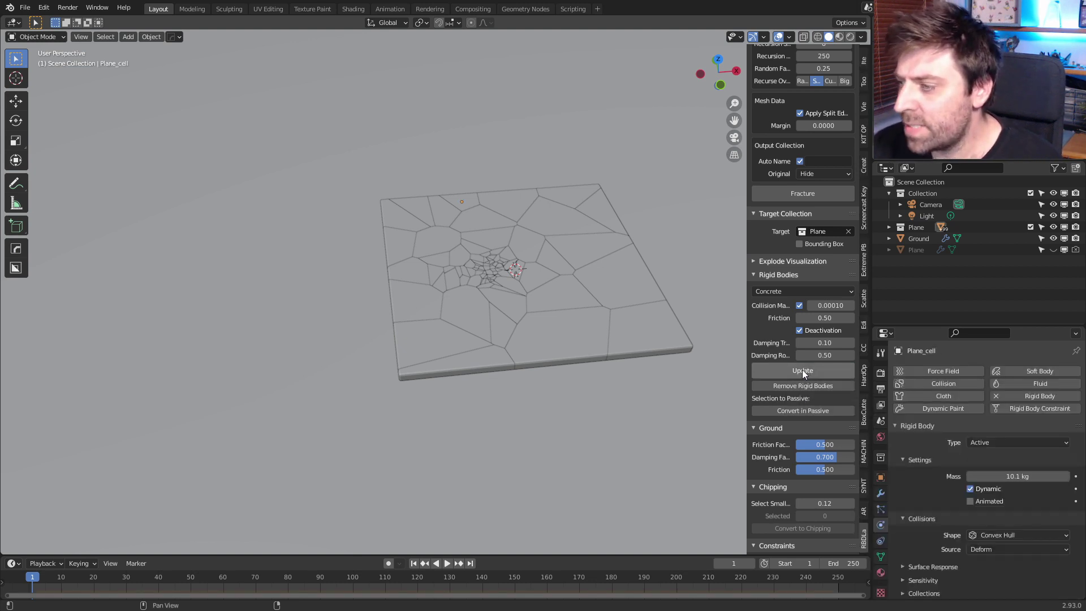
scroll(456, 277, down, 3)
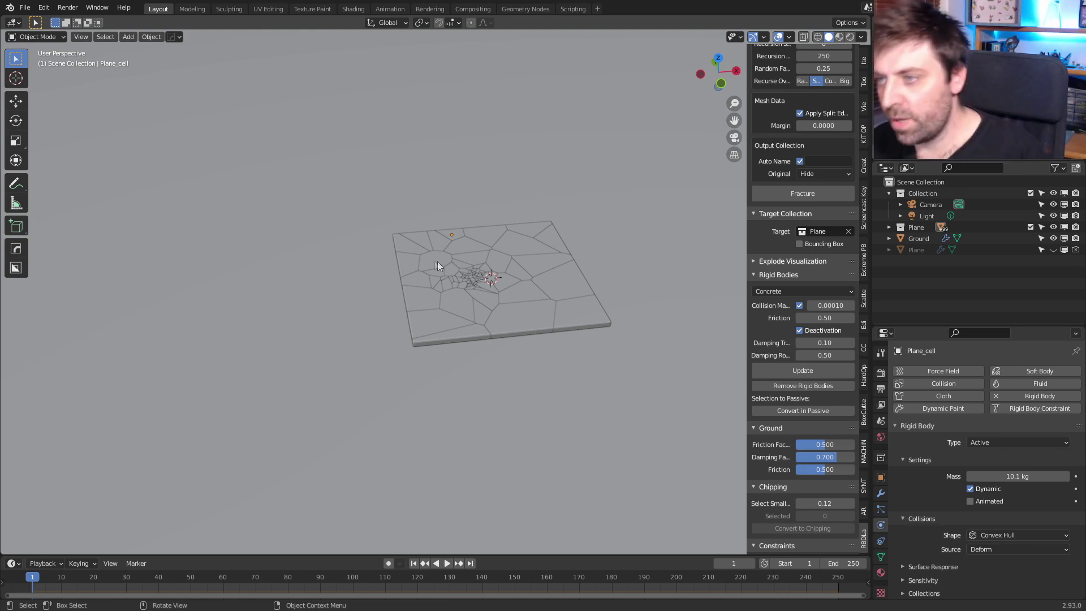
middle_drag(437, 261, 427, 244)
middle_drag(490, 283, 490, 314)
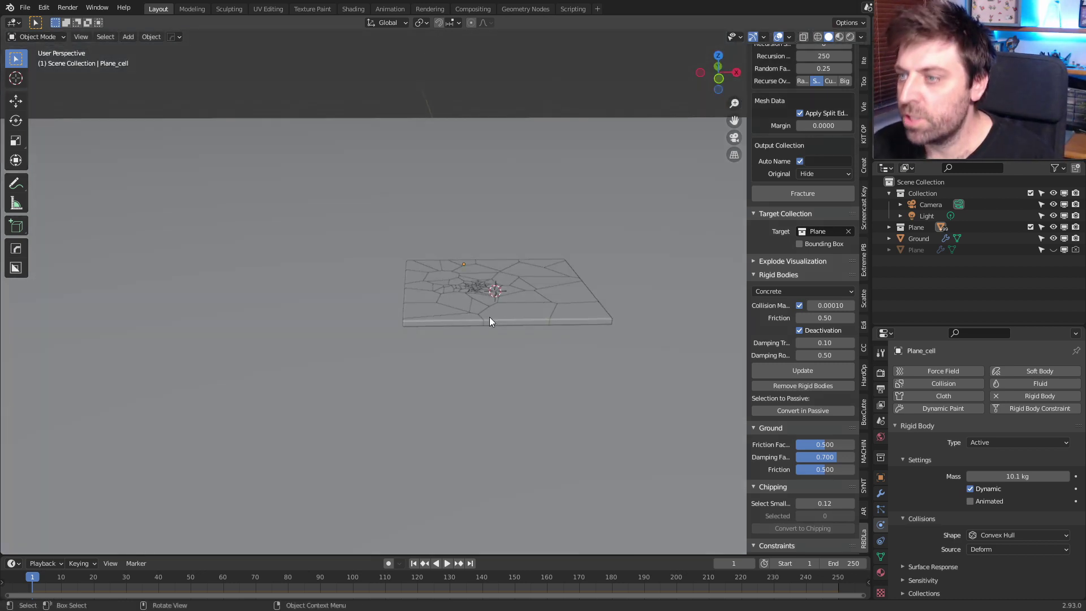
key(shift+a)
Add a UV sphere, raise it above the slab and shrink it
mouse_move(489, 316)
click(541, 45)
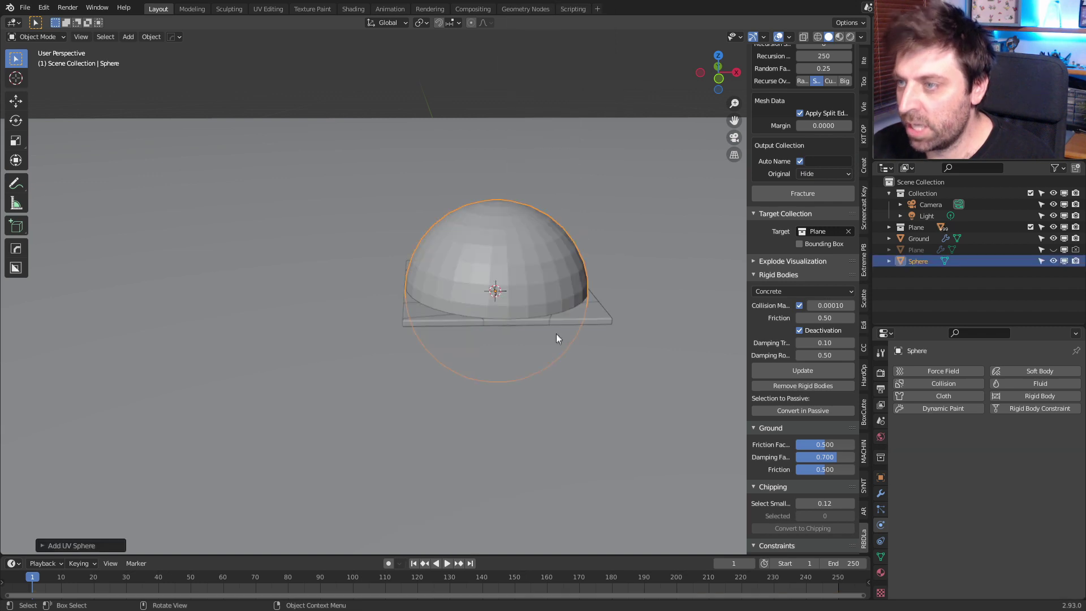
key(g)
key(z)
click(653, 172)
key(s)
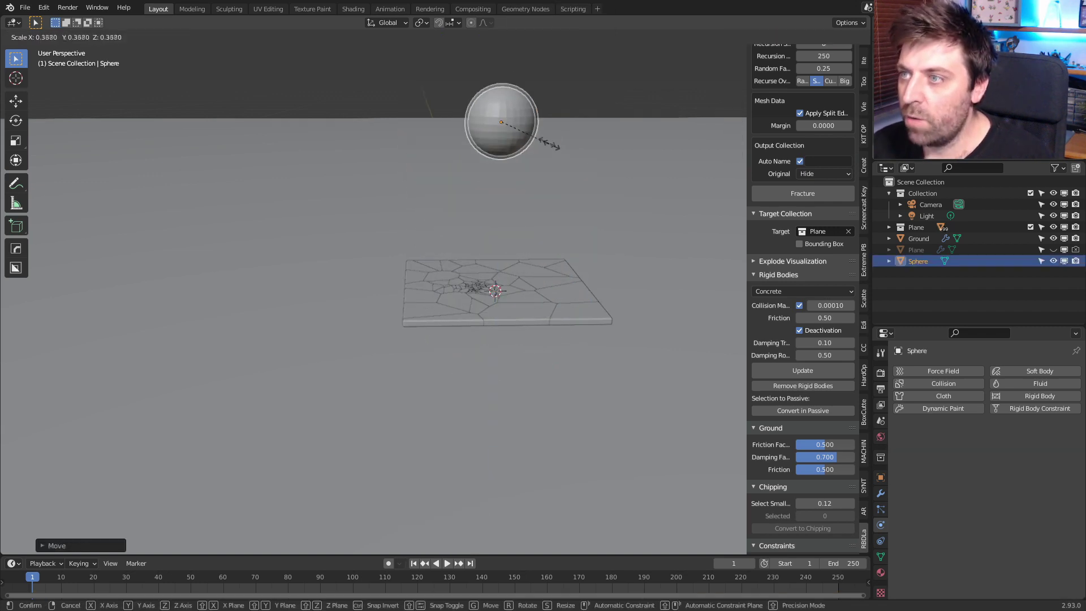
click(537, 137)
Adjust the sphere's height and size, and centre it over the impact point
key(KP_3)
key(g)
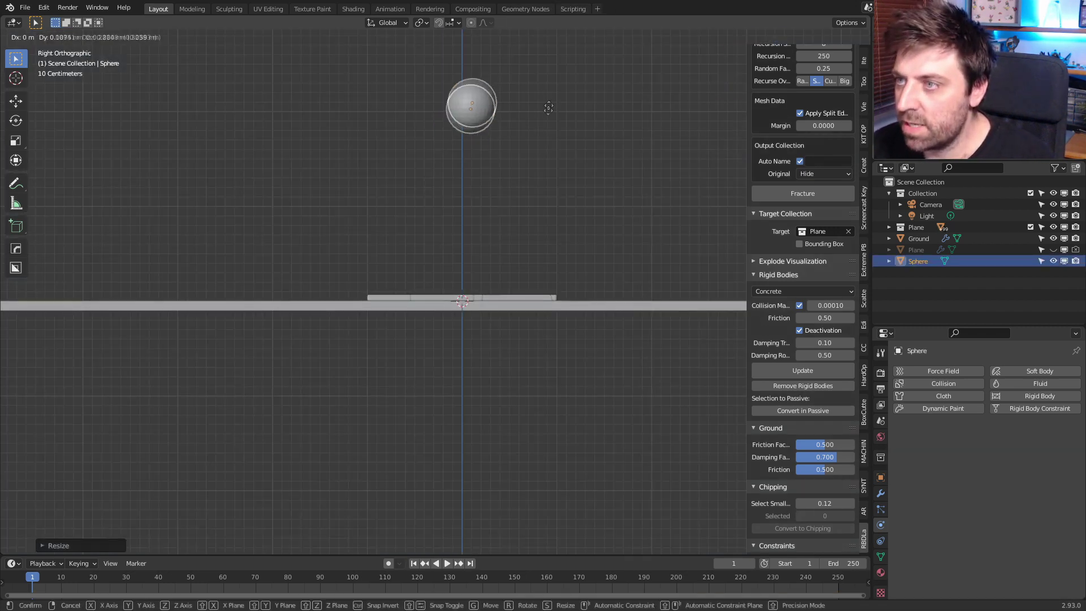
click(548, 100)
key(s)
click(551, 106)
key(KP_7)
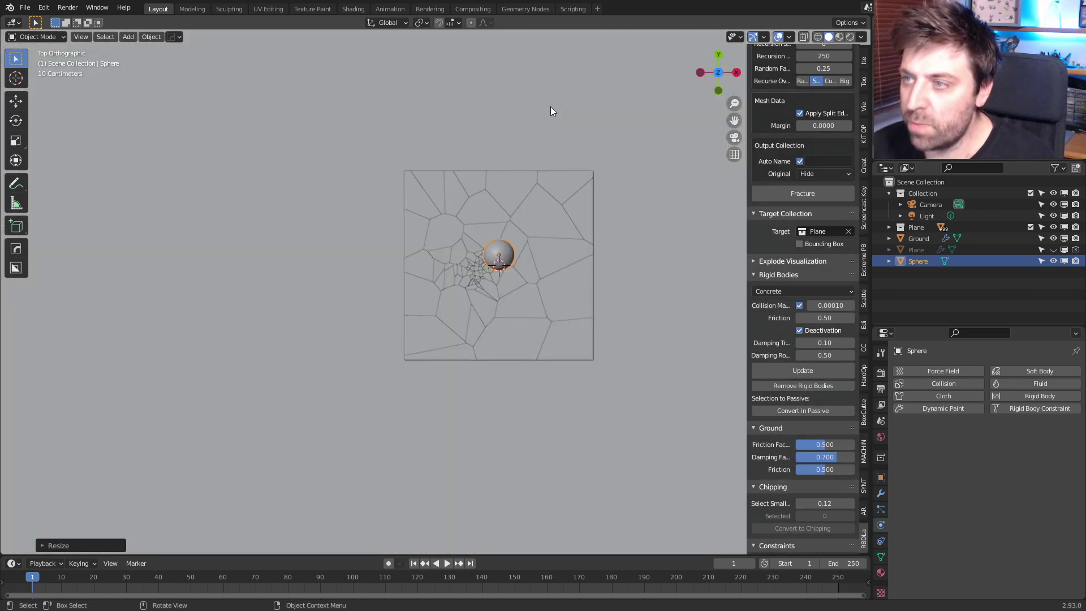
key(g)
click(509, 318)
middle_drag(509, 318, 509, 184)
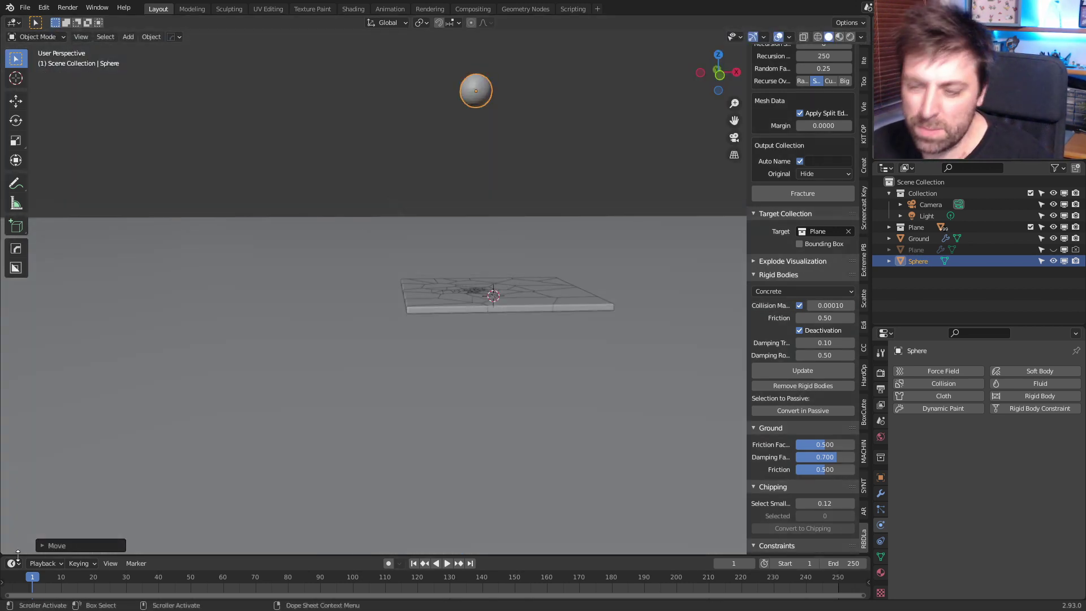
Insert a location keyframe for the sphere at frame 10
key(space)
key(space)
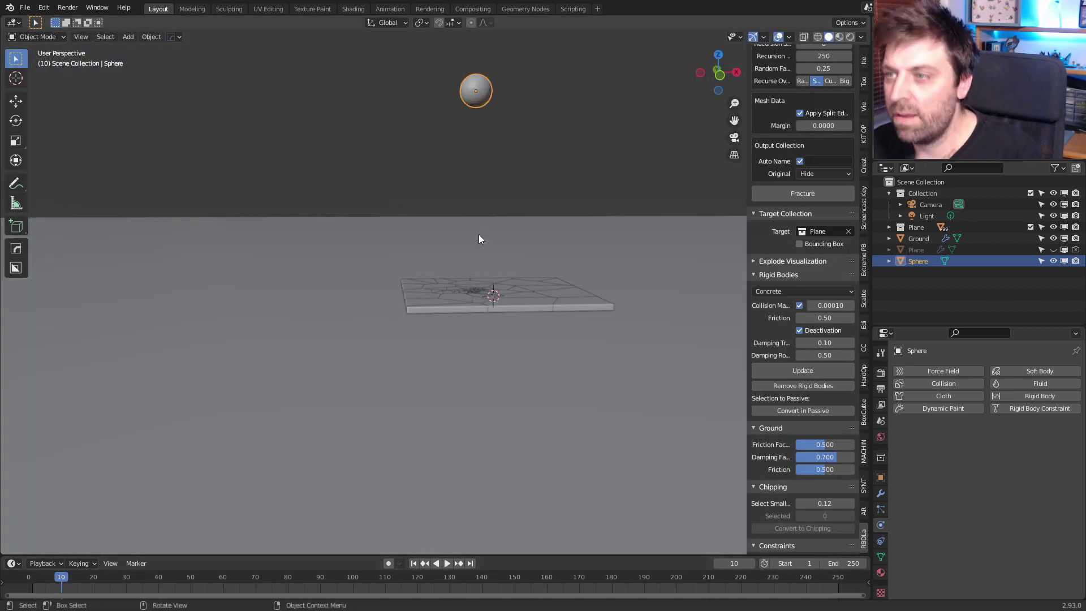
key(i)
click(479, 235)
middle_drag(478, 235, 494, 191)
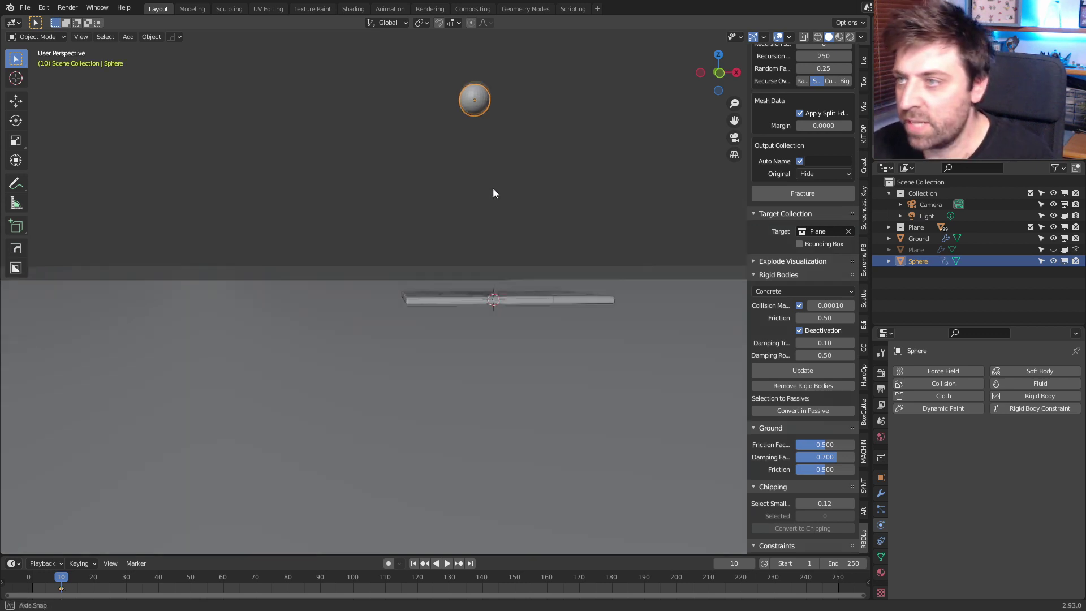
At frame 30, drop the sphere below the slab and keyframe its location
click(125, 576)
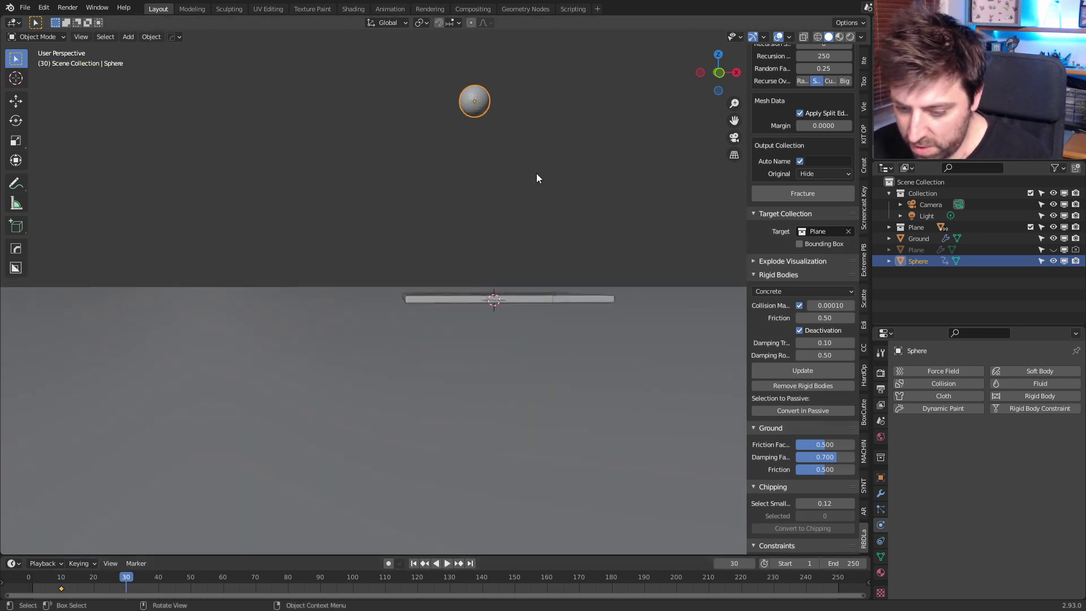
key(g)
key(z)
click(571, 536)
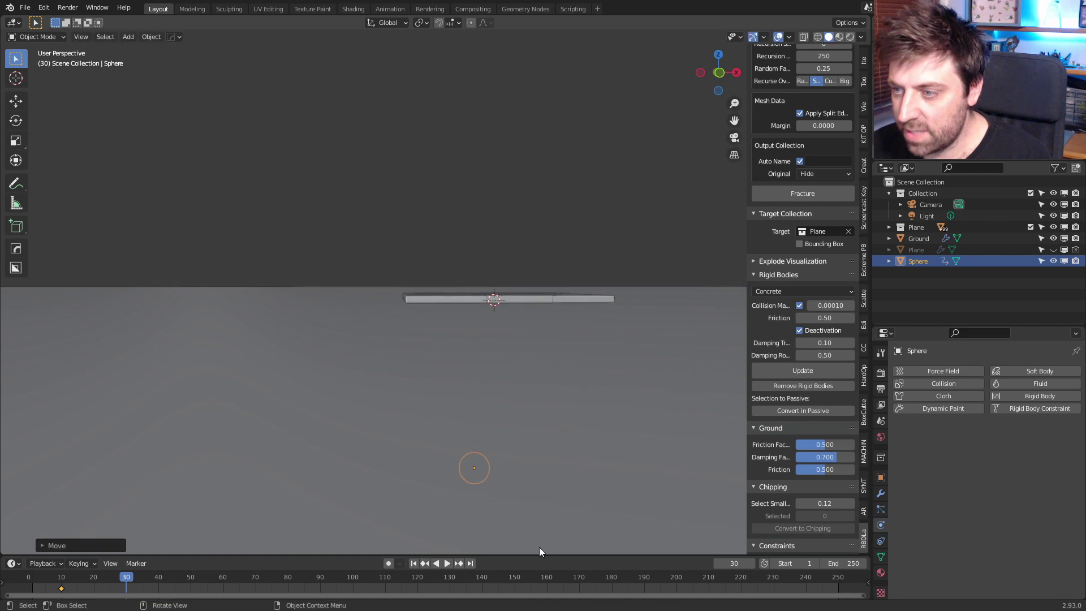
key(i)
click(497, 397)
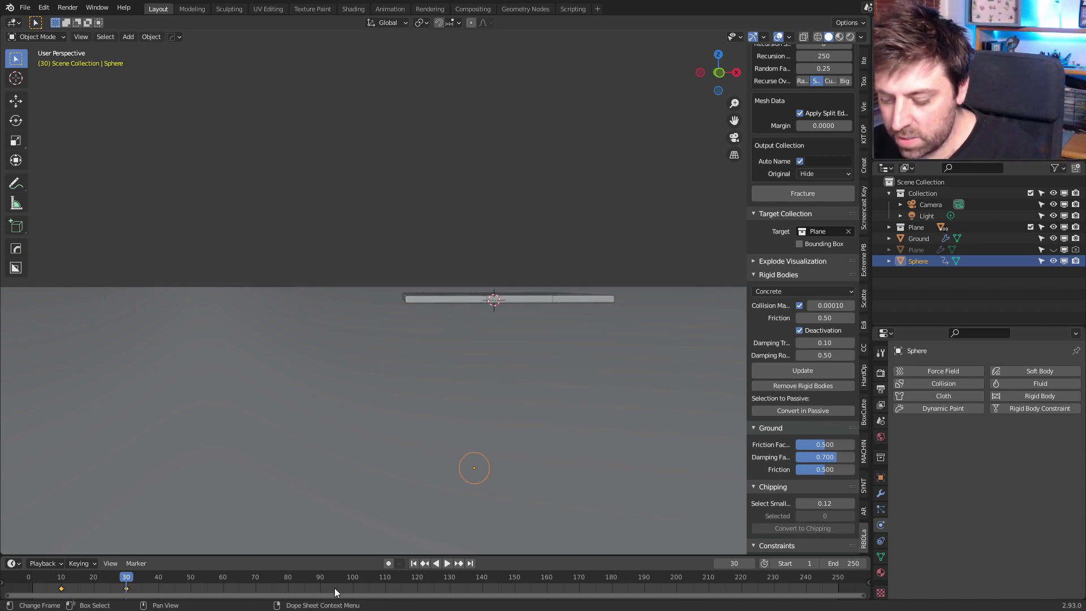
Set the sphere's keyframe interpolation to Linear and return to the first frame
key(t)
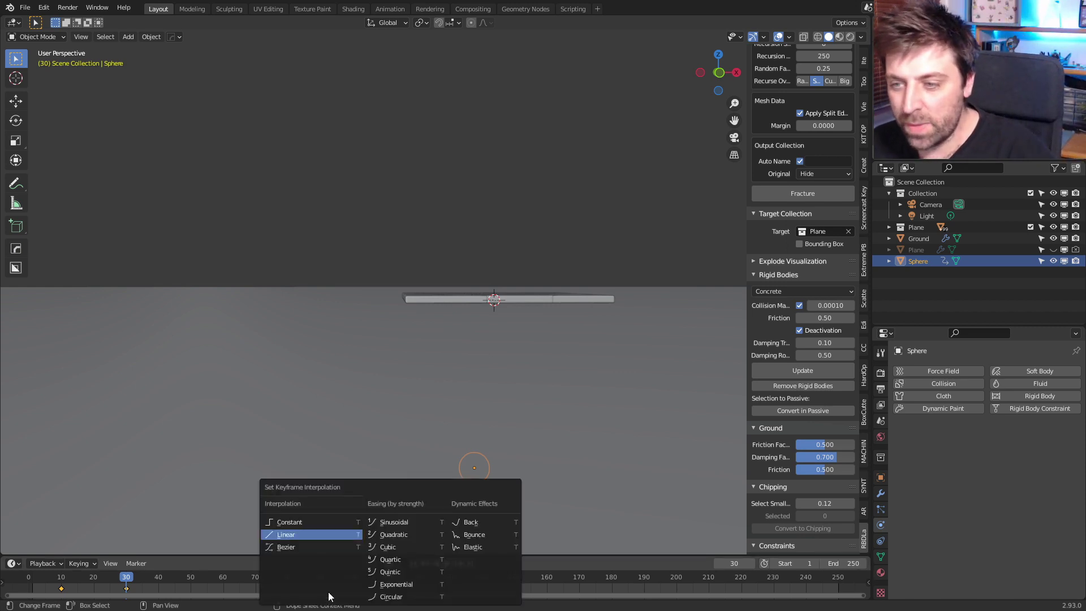
click(311, 534)
middle_drag(311, 534, 441, 453)
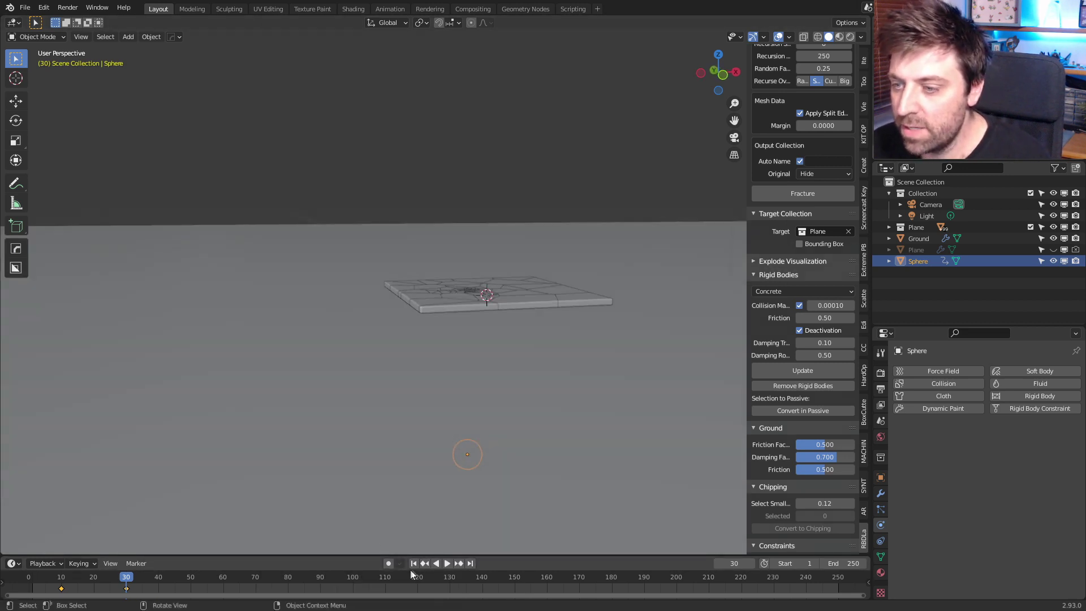
click(413, 564)
Play the sphere's fall to test it, then rewind to frame 1
click(448, 563)
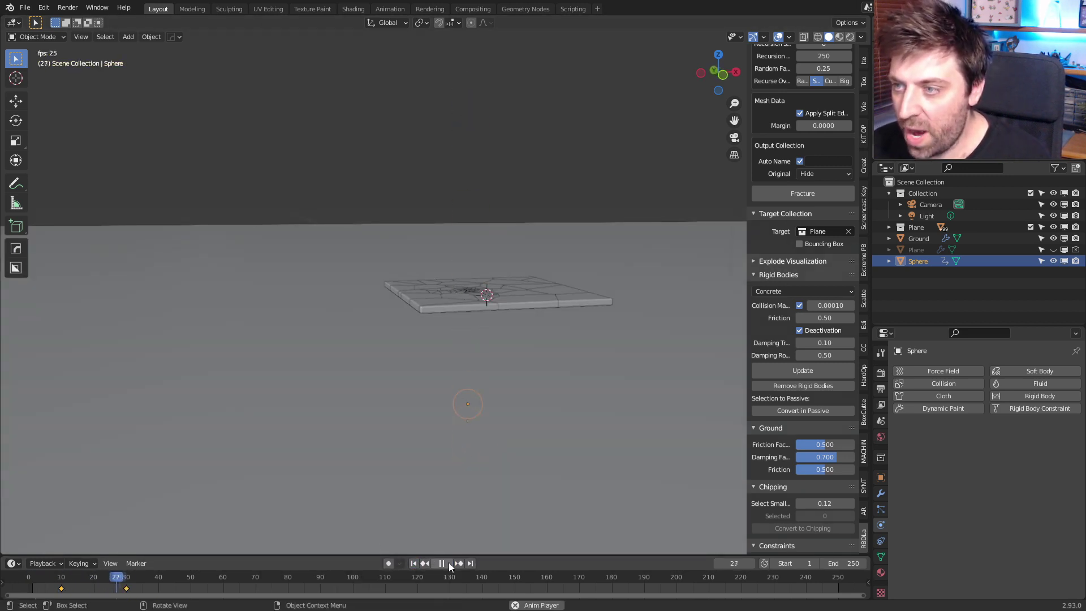
click(449, 562)
click(414, 563)
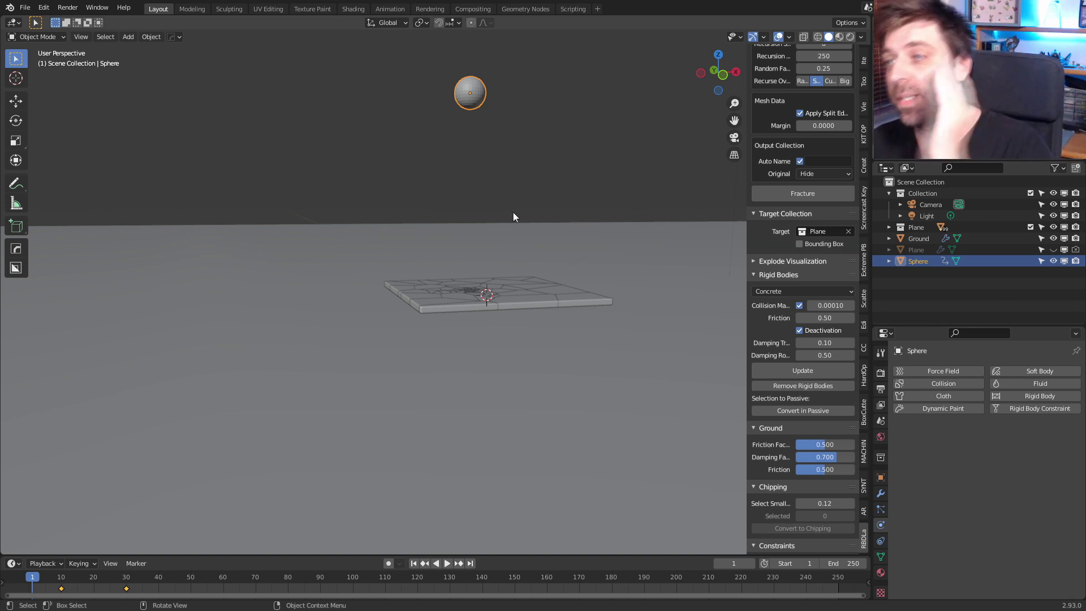
Make the sphere a passive rigid body and play the impact simulation
click(151, 37)
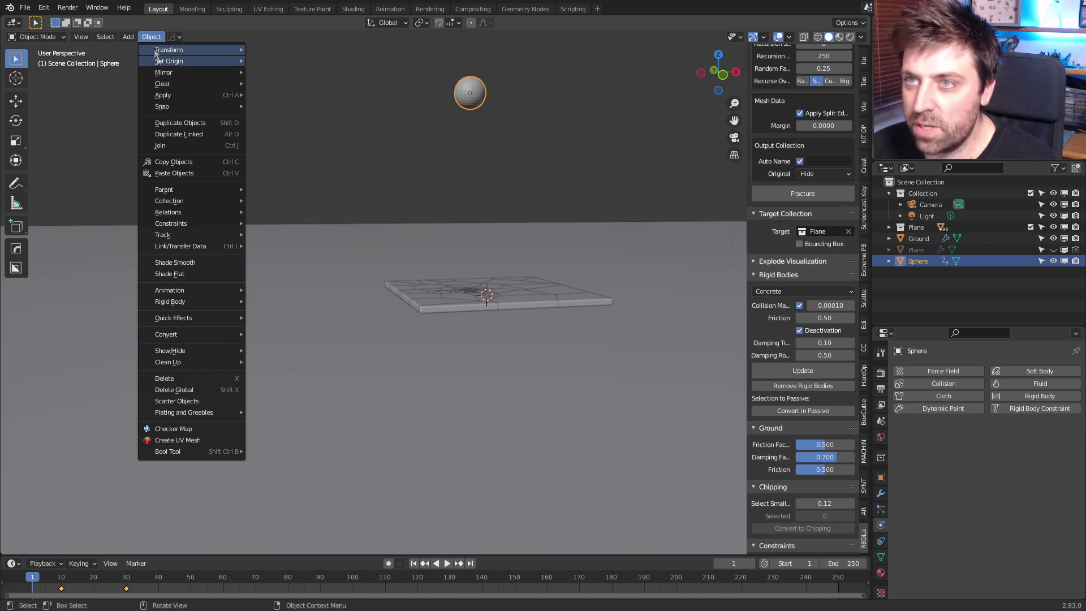
mouse_move(212, 322)
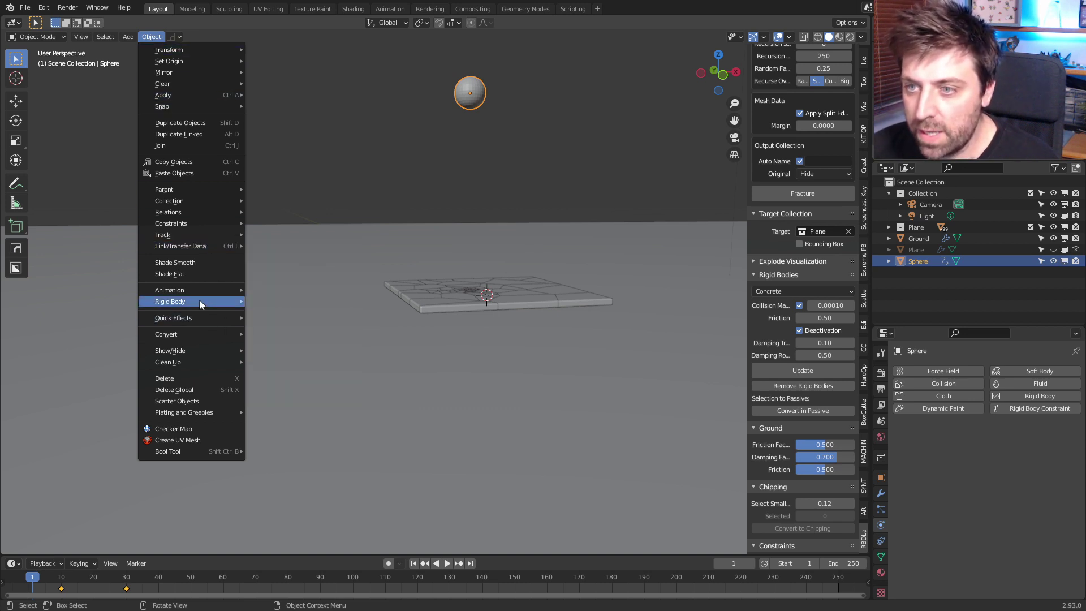
mouse_move(235, 303)
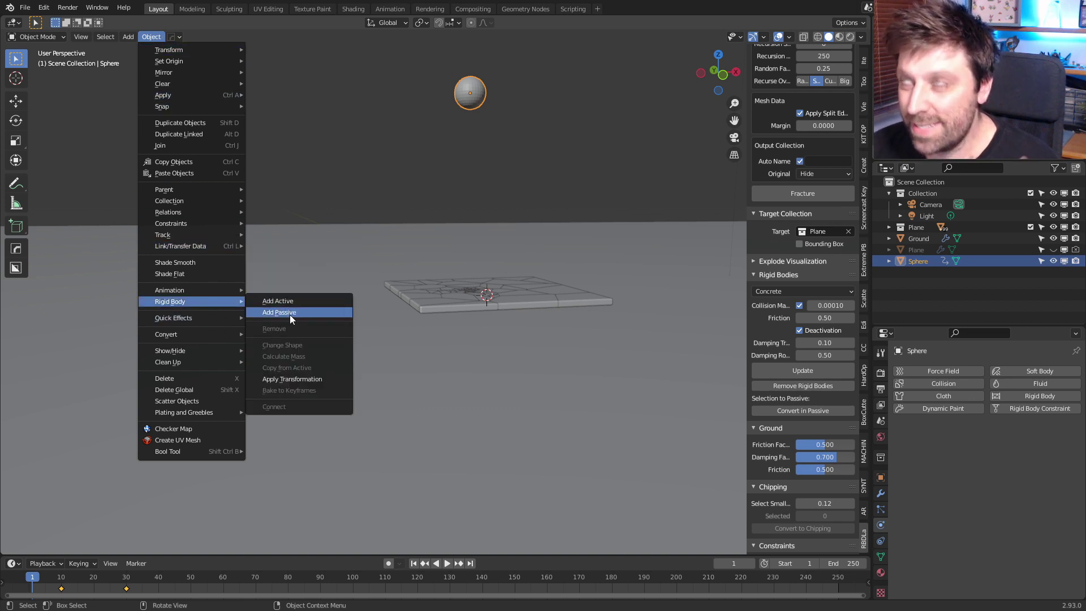
click(290, 318)
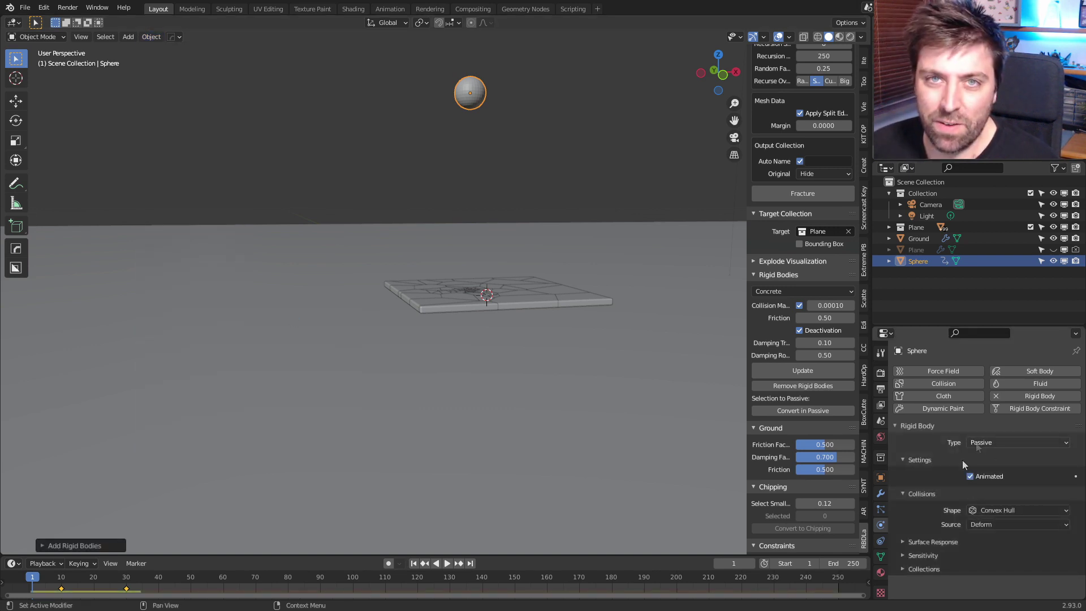
click(447, 564)
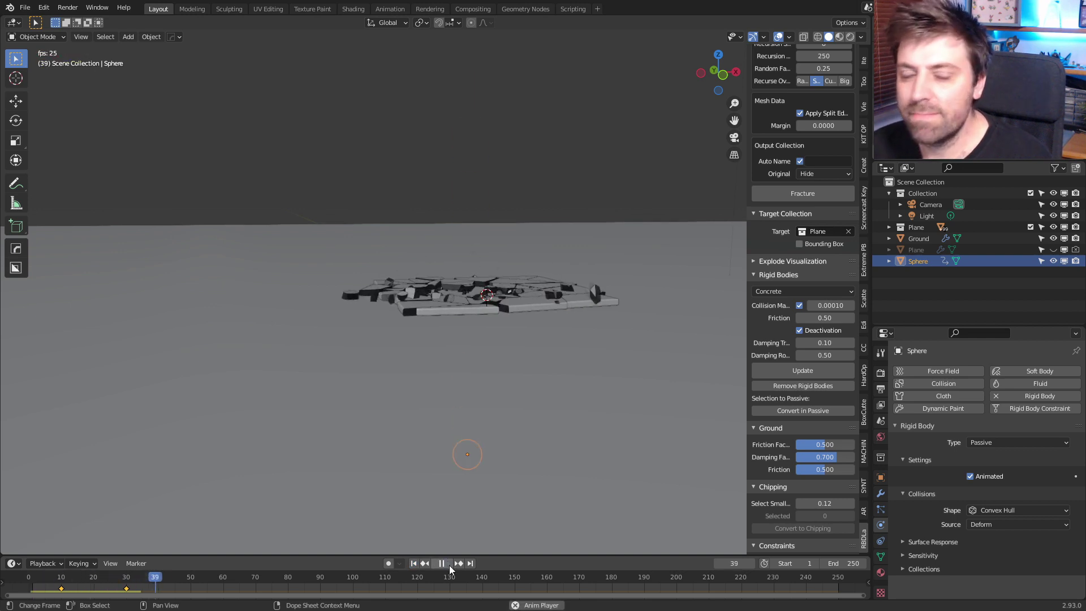
Stop playback, rewind to frame 1, and move the frame-30 keyframe to frame 20
click(449, 564)
middle_drag(453, 430, 450, 400)
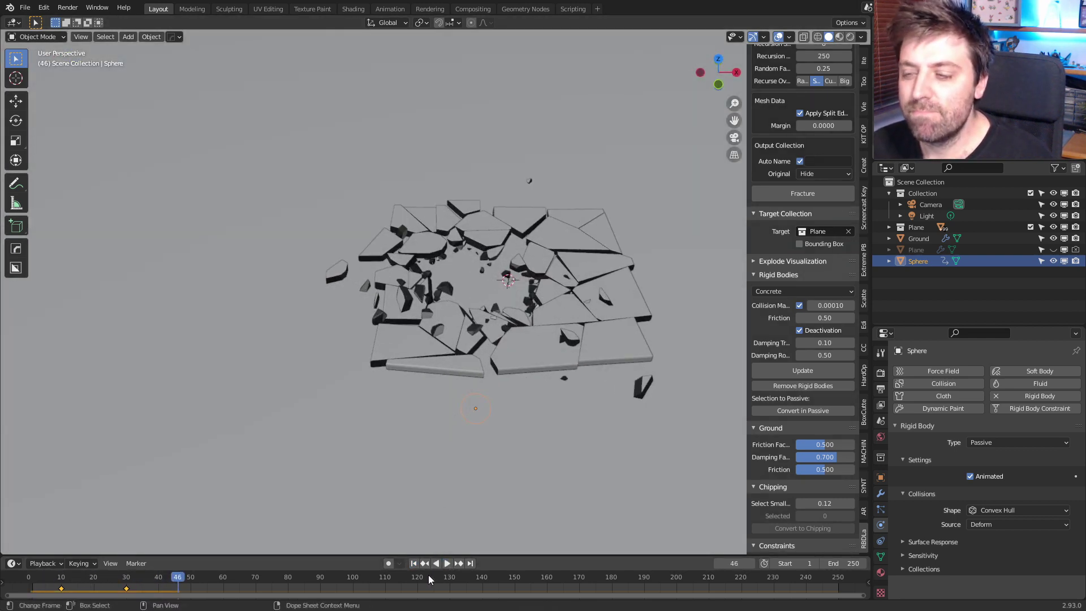
click(414, 564)
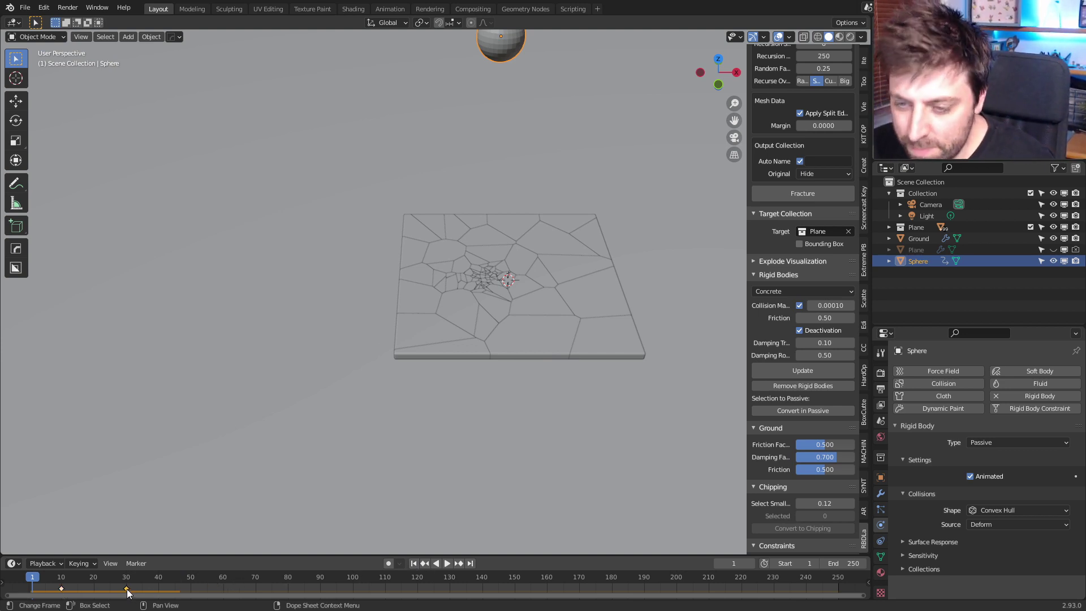
drag(128, 592, 94, 589)
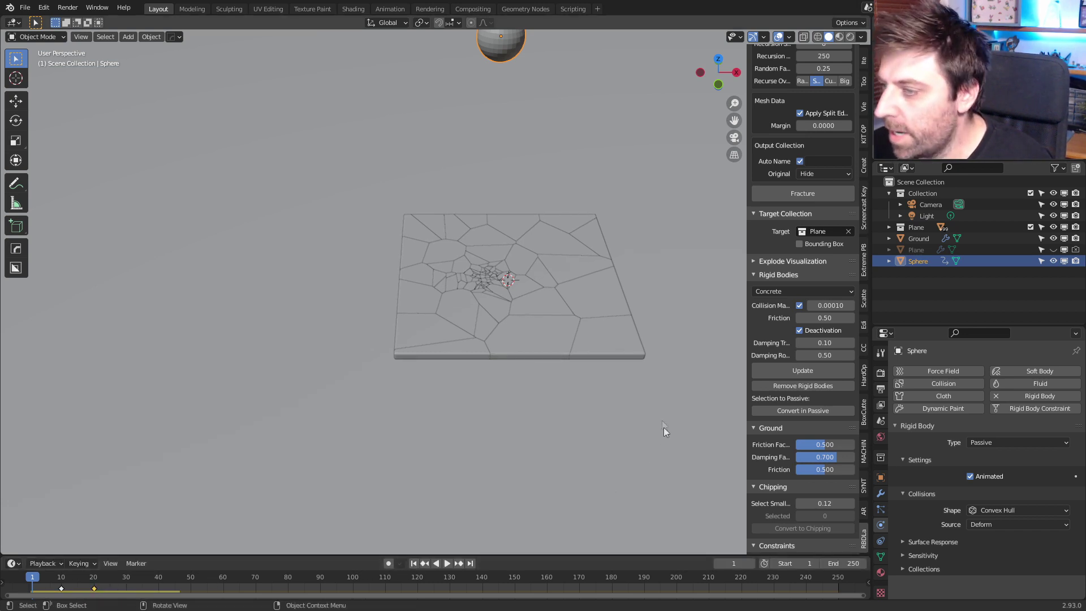
Set the rigid body cache end frame to 100 and bake the simulation
scroll(810, 433, down, 3)
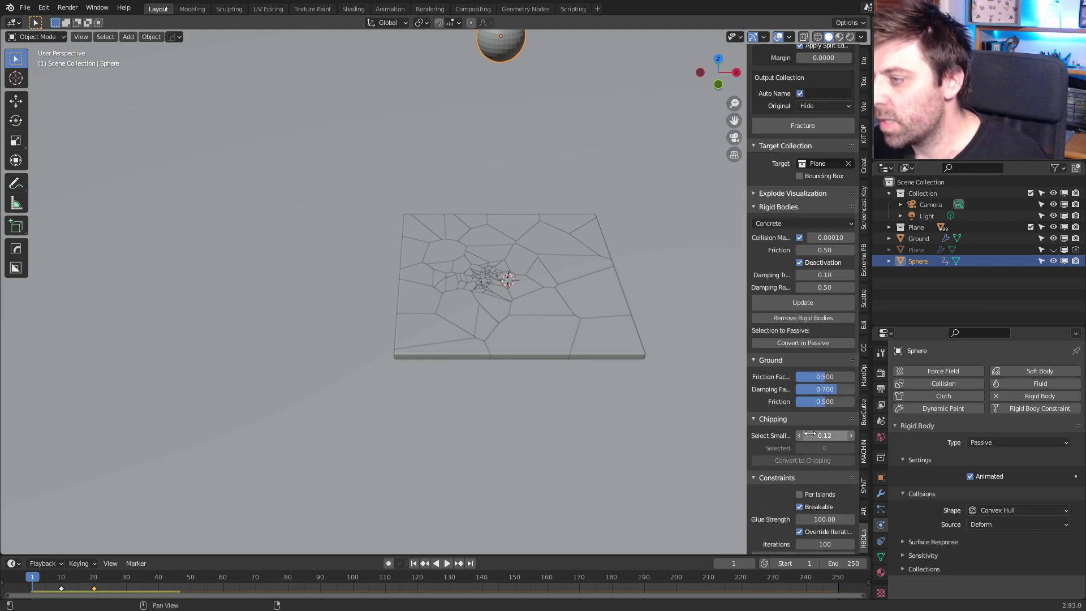
scroll(810, 433, down, 6)
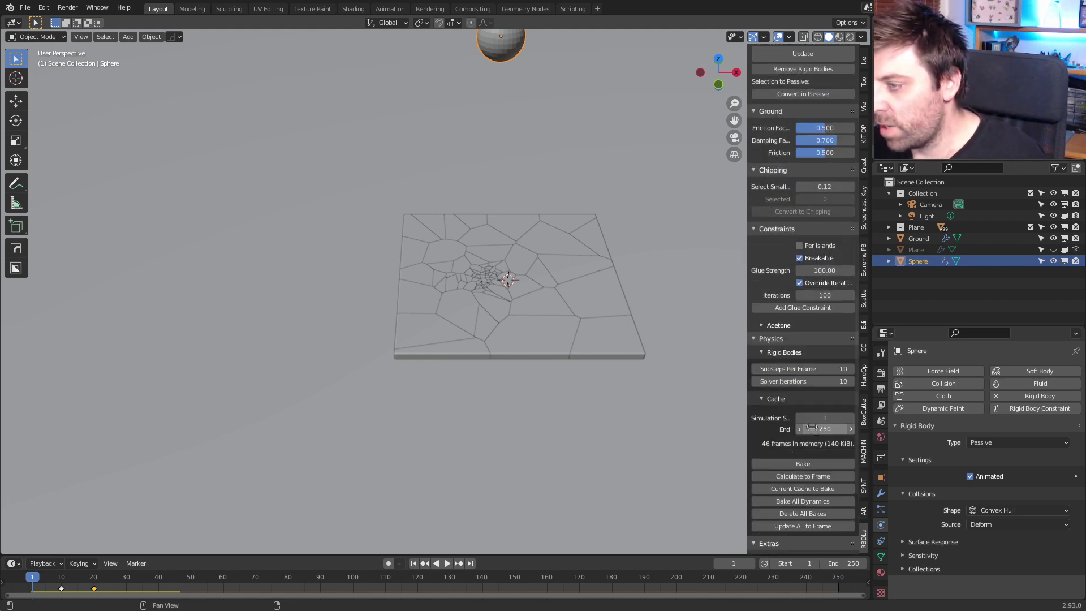
scroll(823, 464, down, 3)
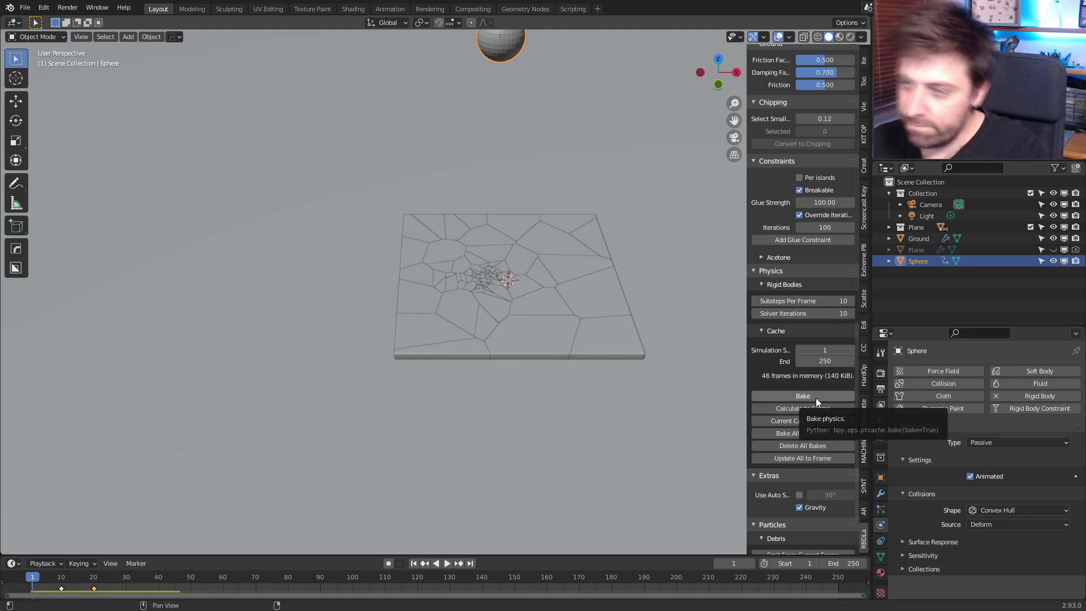
click(825, 362)
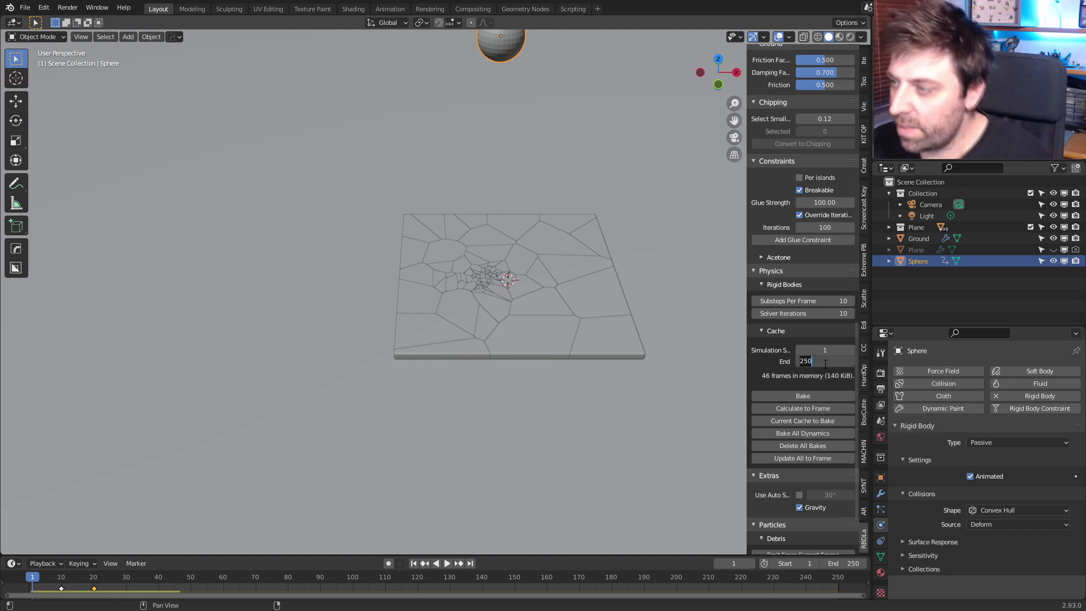
text(100)
key(Return)
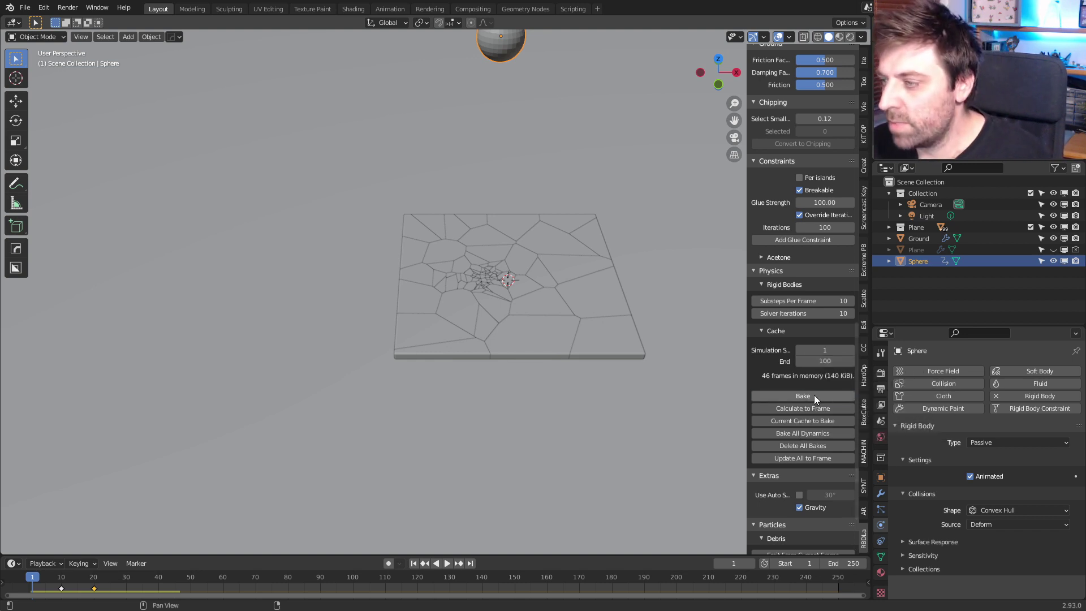
click(814, 396)
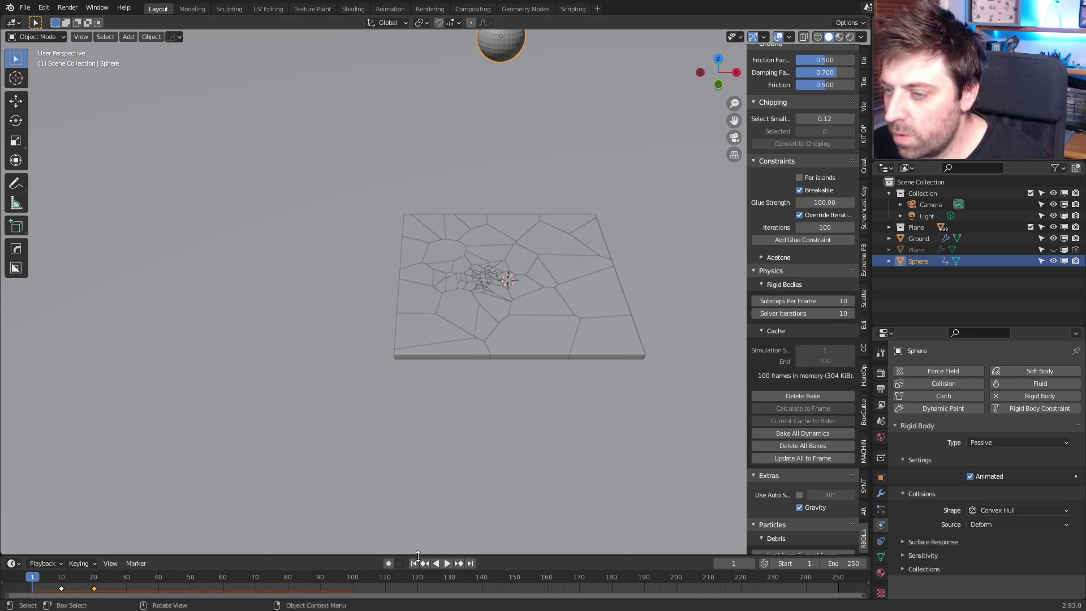
middle_drag(456, 394, 447, 396)
right_click(447, 396)
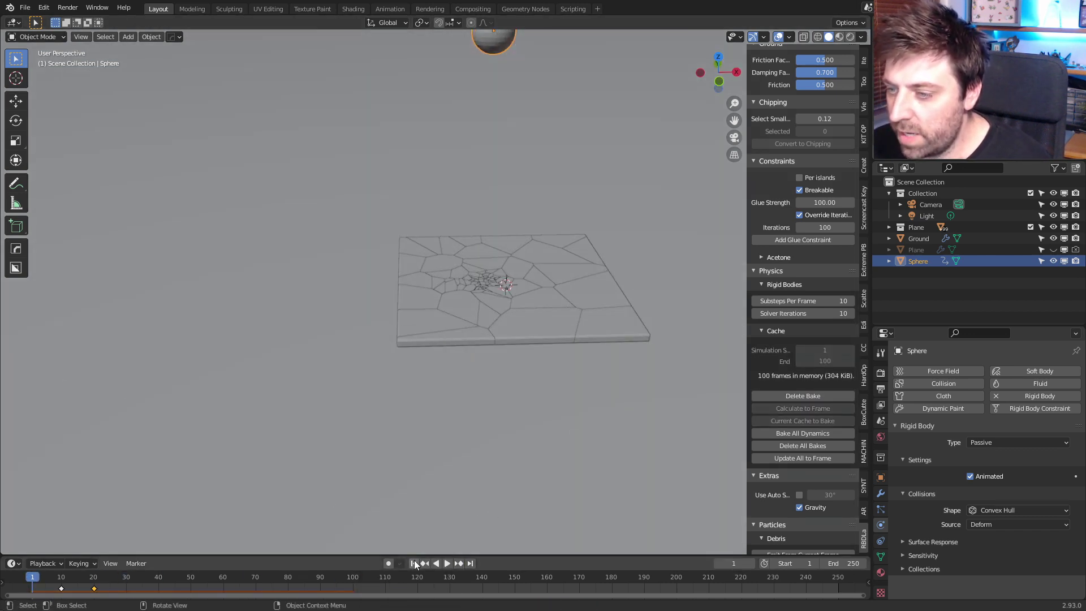
Play the baked simulation and stop at frame 15 in front view, showing the particle options
click(448, 564)
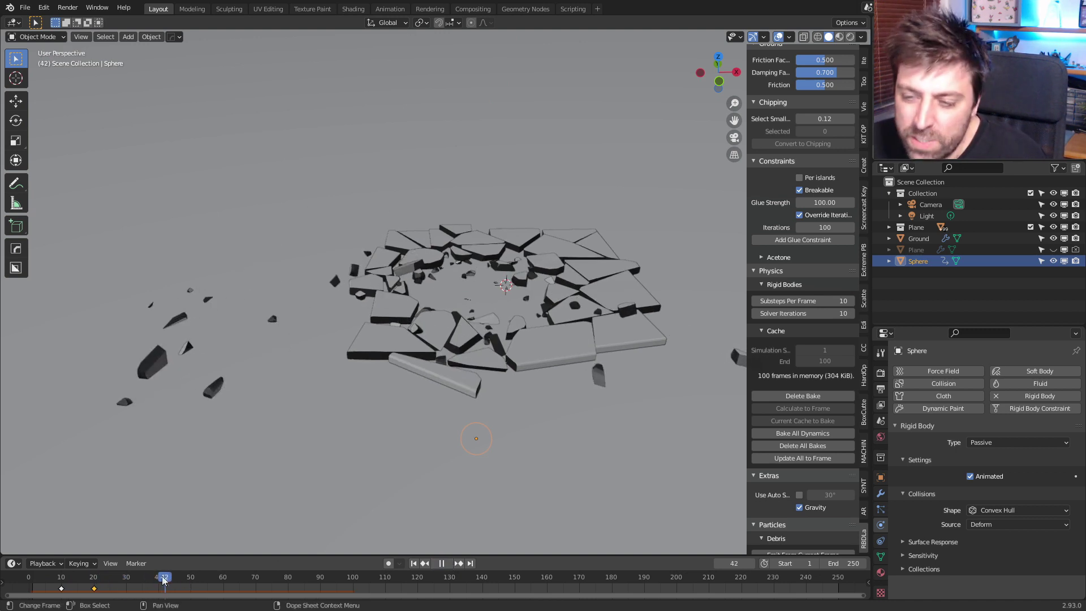
drag(164, 580, 78, 582)
click(441, 563)
key(KP_1)
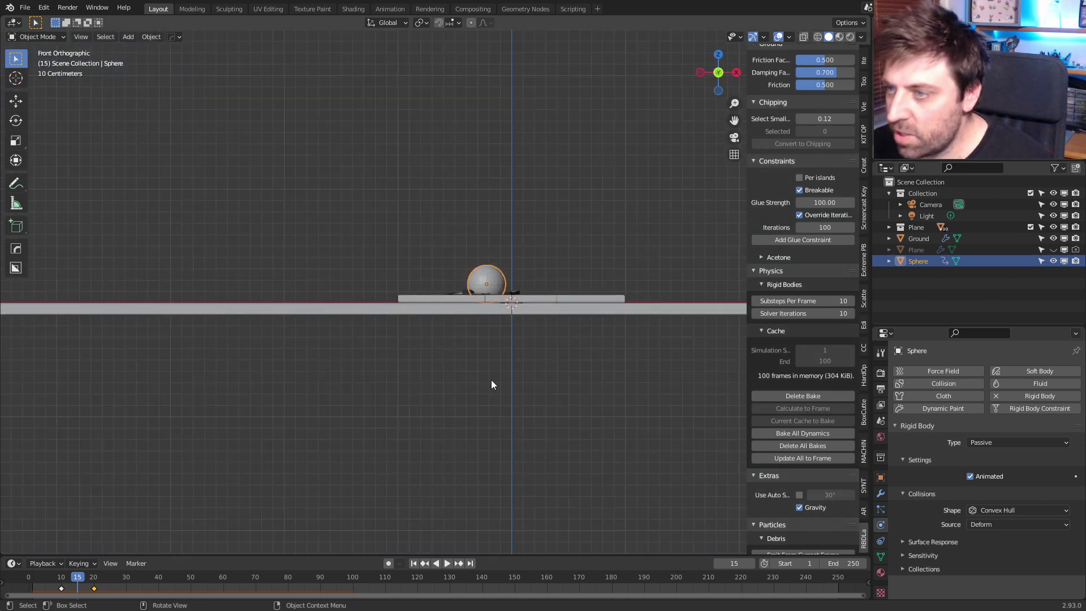
key(Left)
key(Right)
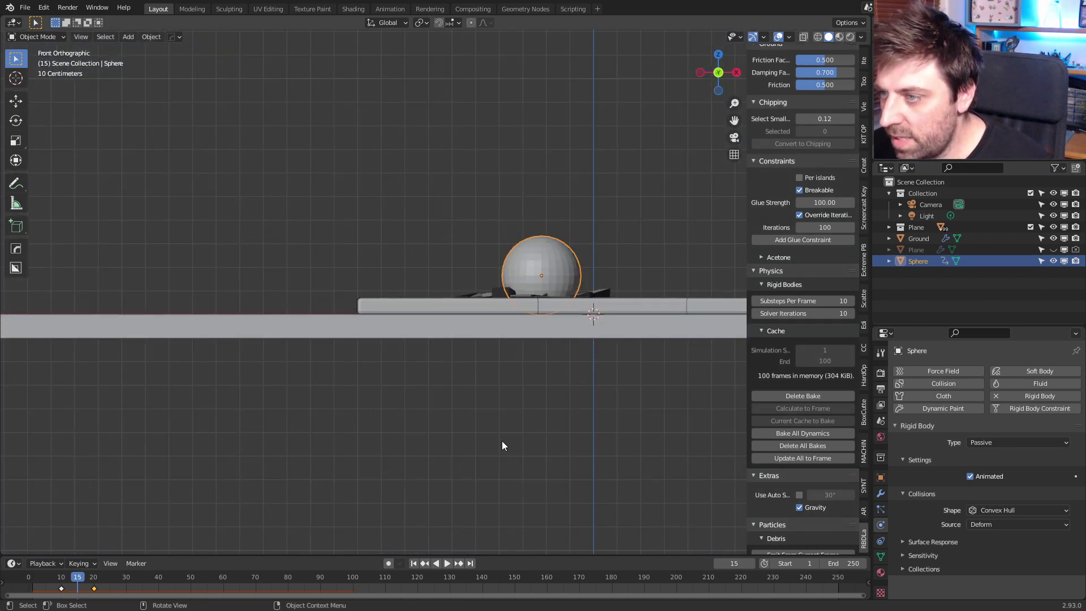
scroll(820, 362, down, 3)
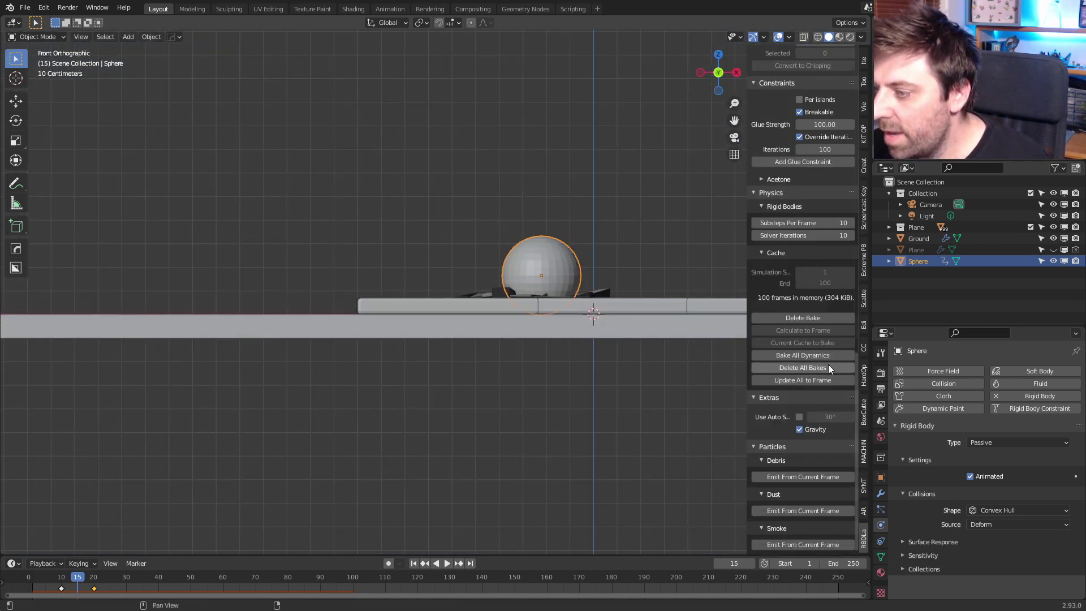
Emit debris from the current frame, preview to frame 16, and shrink debris size to 0.020
click(806, 478)
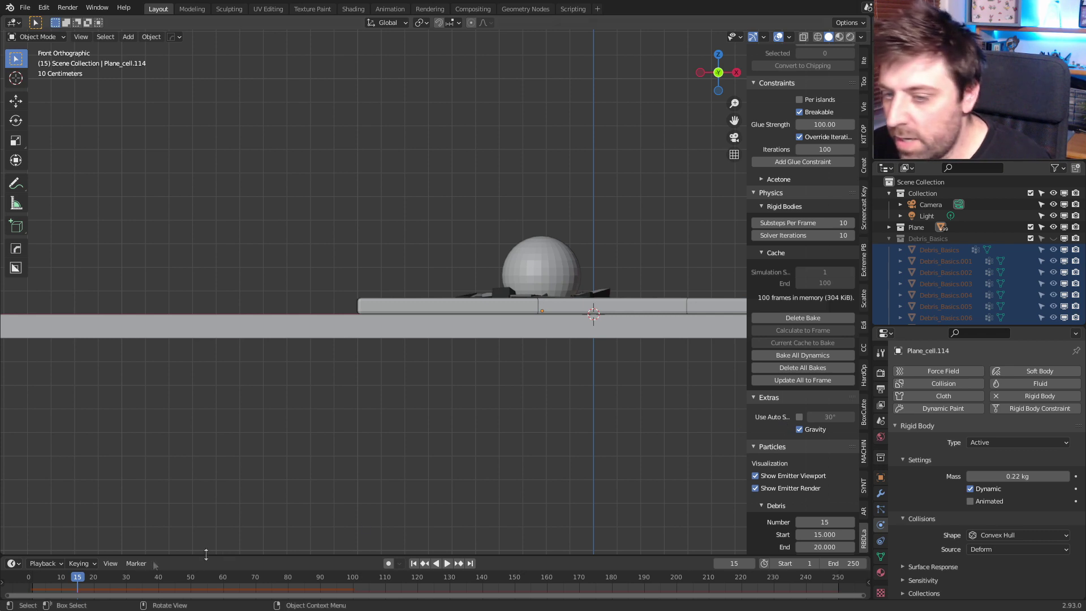
key(space)
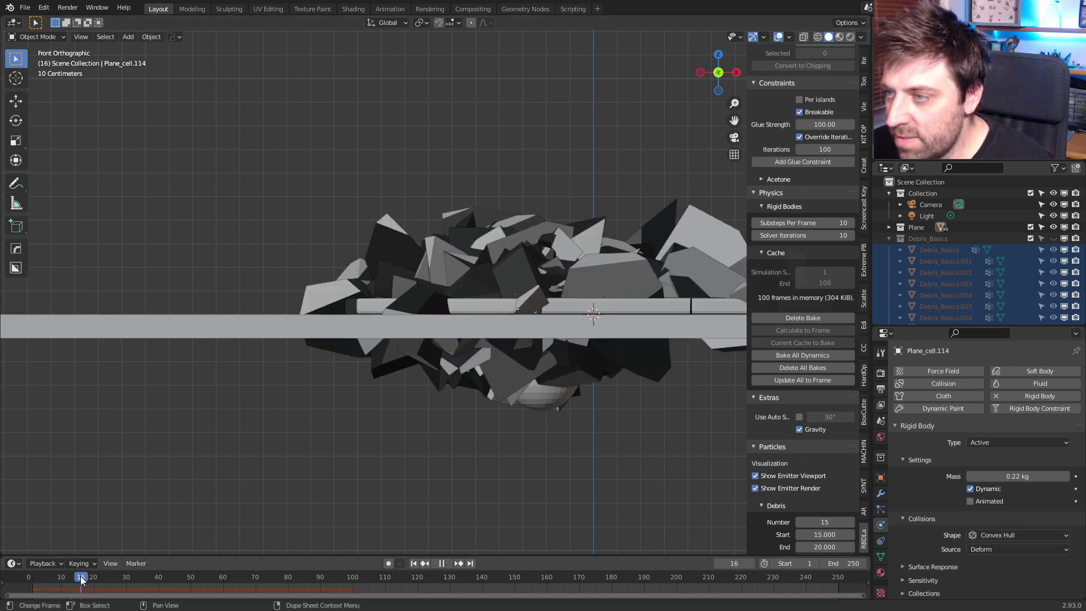
key(space)
scroll(831, 395, down, 10)
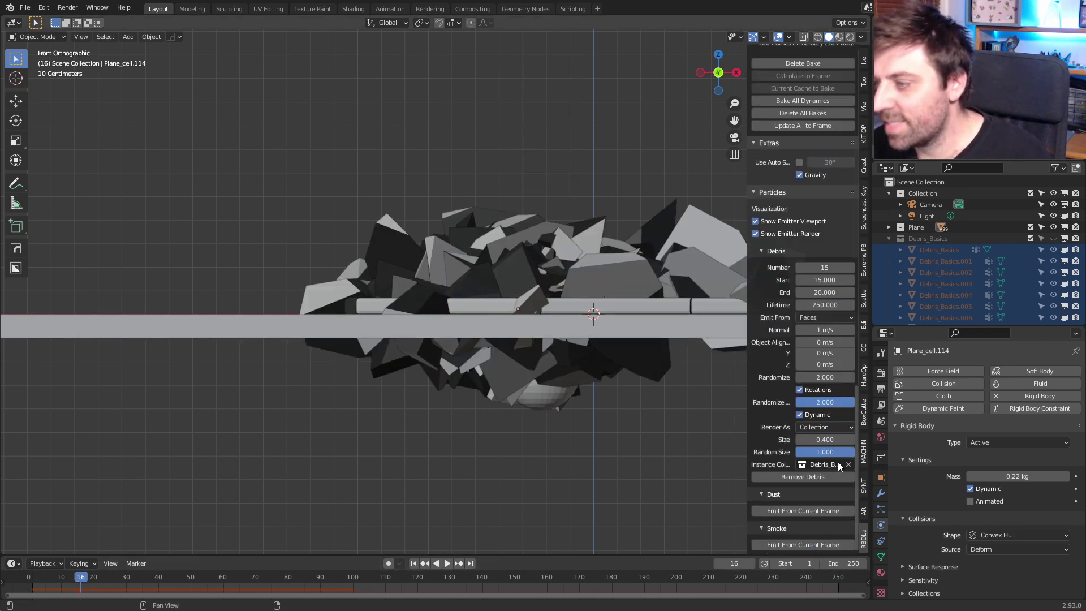
double_click(824, 439)
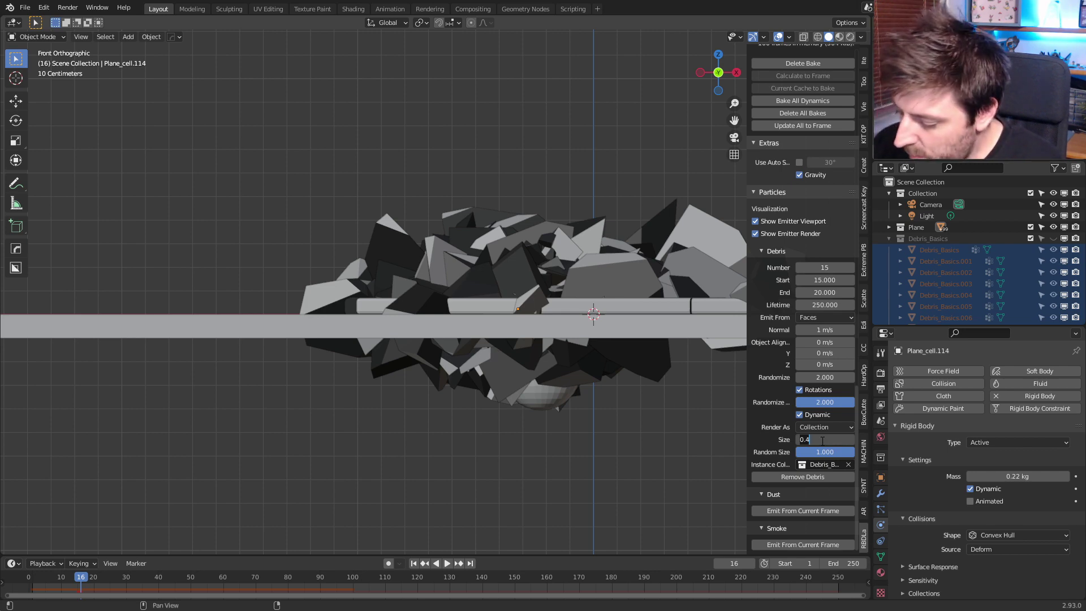
text(.02)
key(Return)
Emit dust particles from the current frame as well
middle_drag(395, 254, 561, 344)
scroll(561, 344, down, 2)
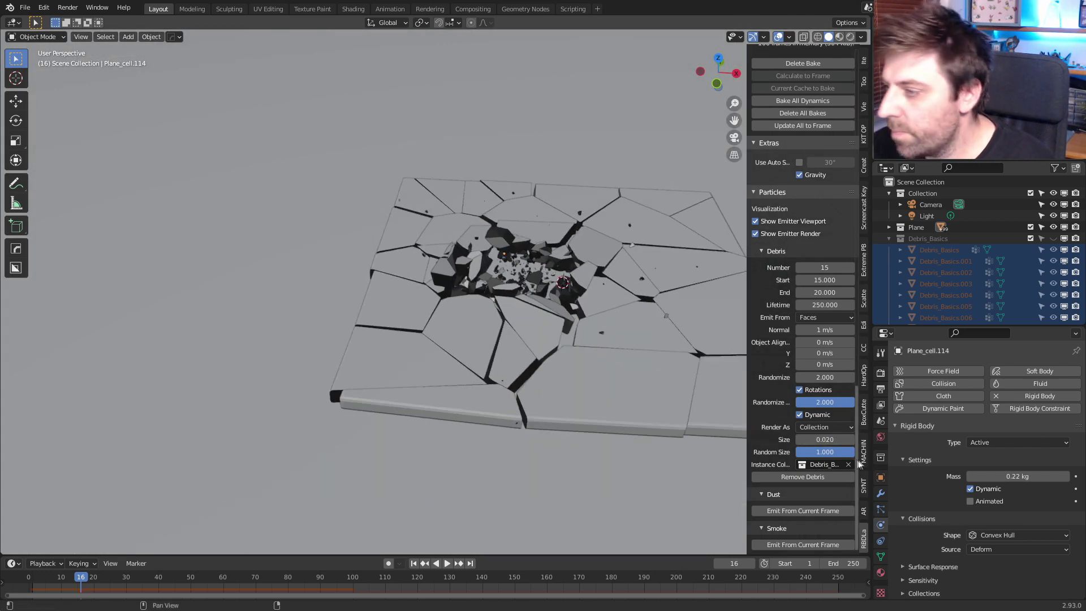
click(795, 512)
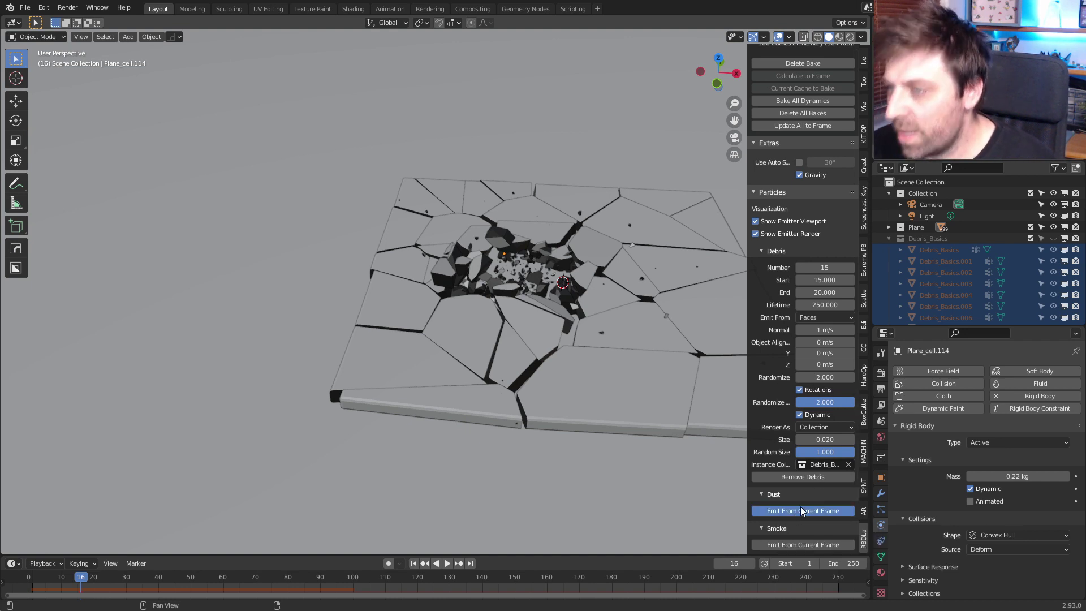
Set the dust emission start frame to 15
scroll(803, 512, down, 5)
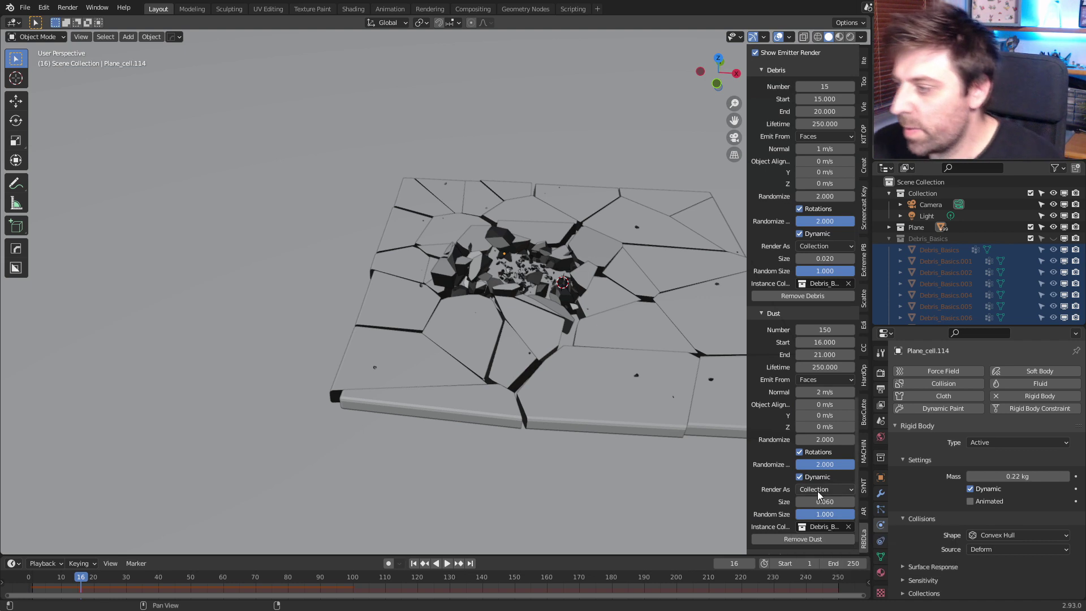
scroll(830, 331, up, 3)
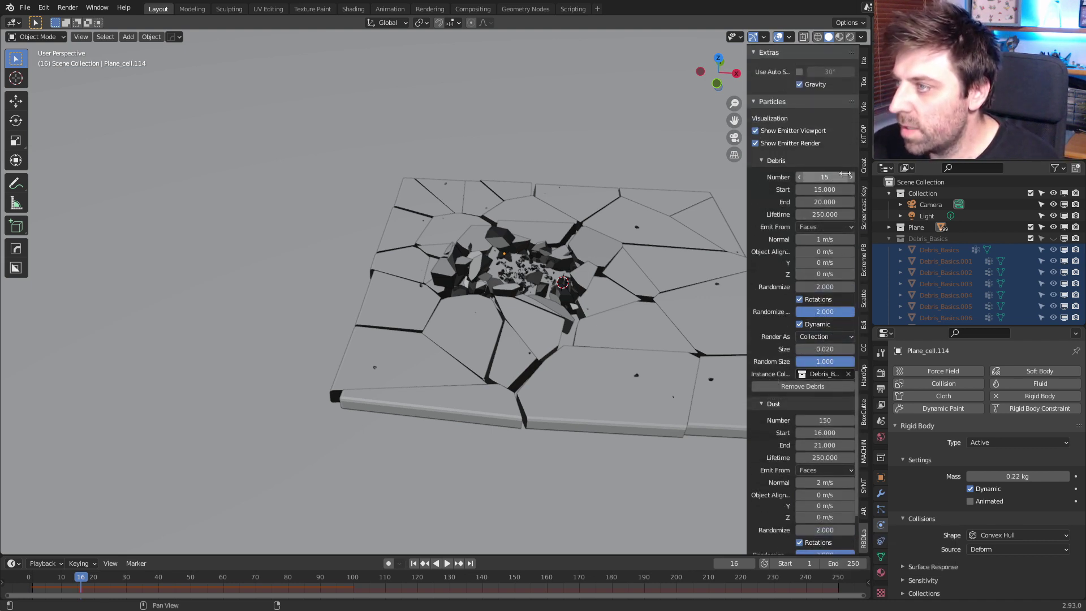
click(824, 431)
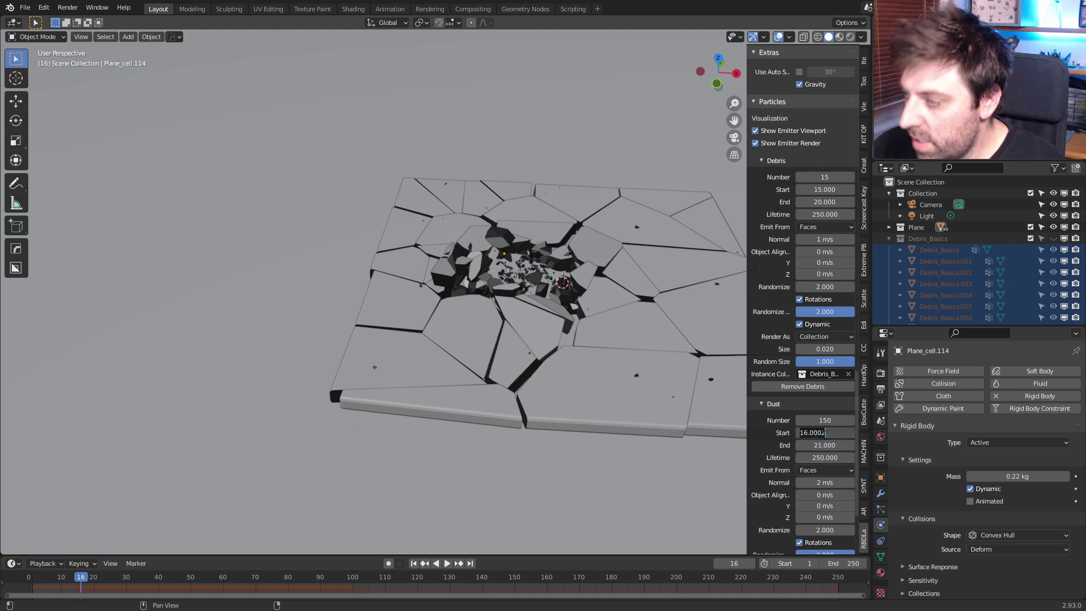
key(Return)
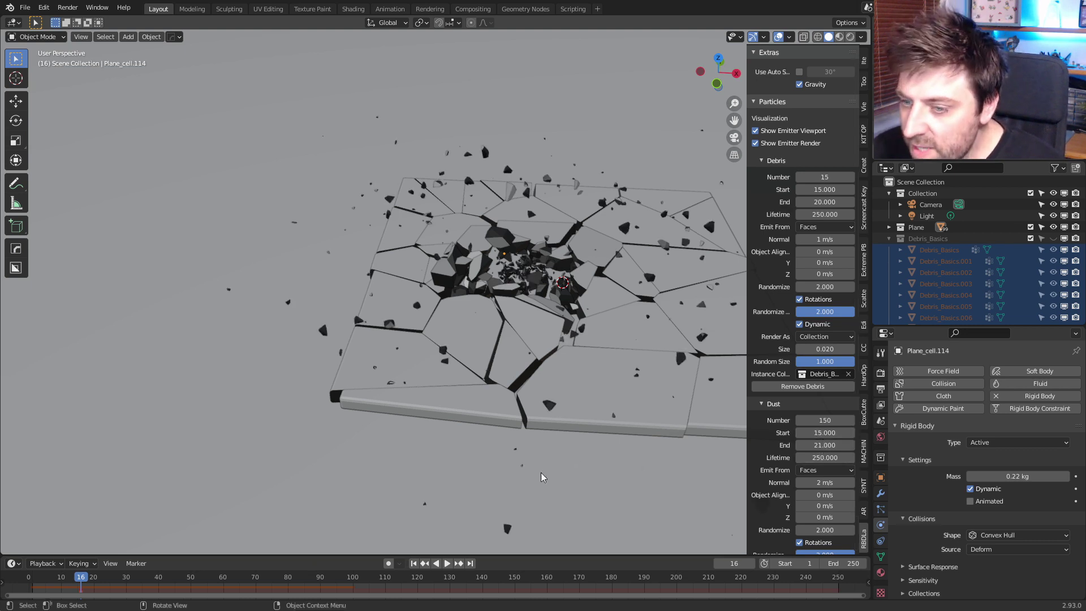
Reduce the dust particle size to 0.010 and rewind to frame 1
scroll(845, 546, down, 1)
scroll(844, 546, down, 4)
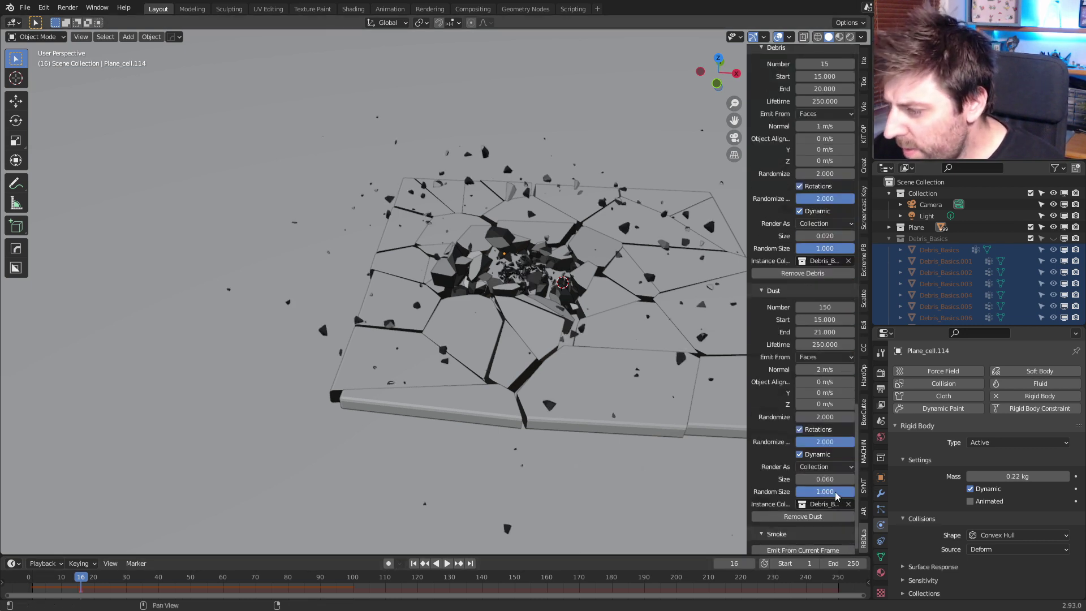
click(811, 479)
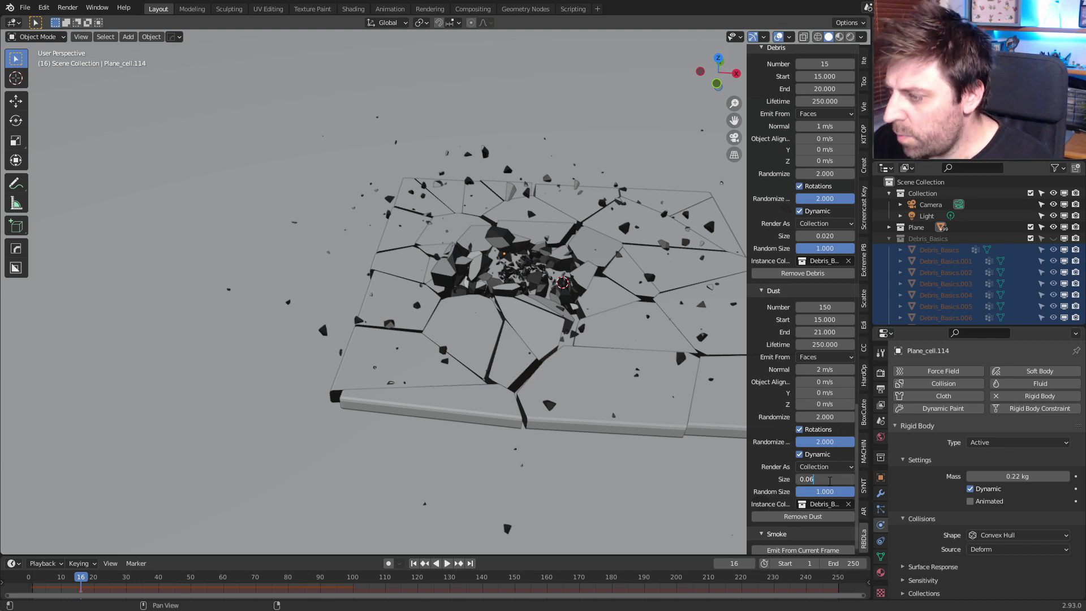
key(BackSpace)
text(1)
key(Return)
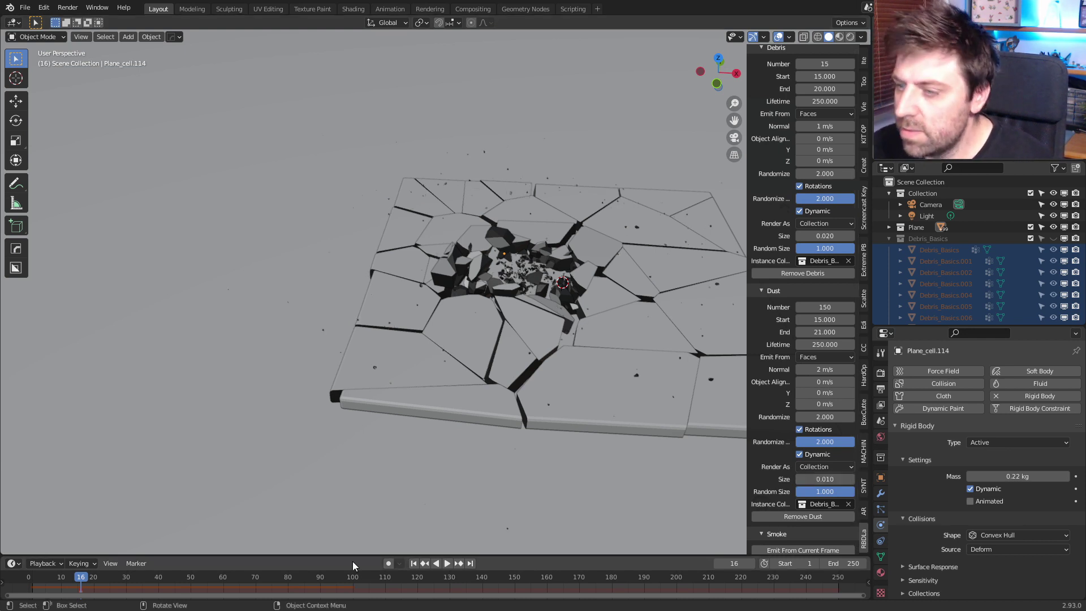
key(shift+Left)
Preview playback to frame 43, then set dust count to 50 and debris count to 5
click(446, 563)
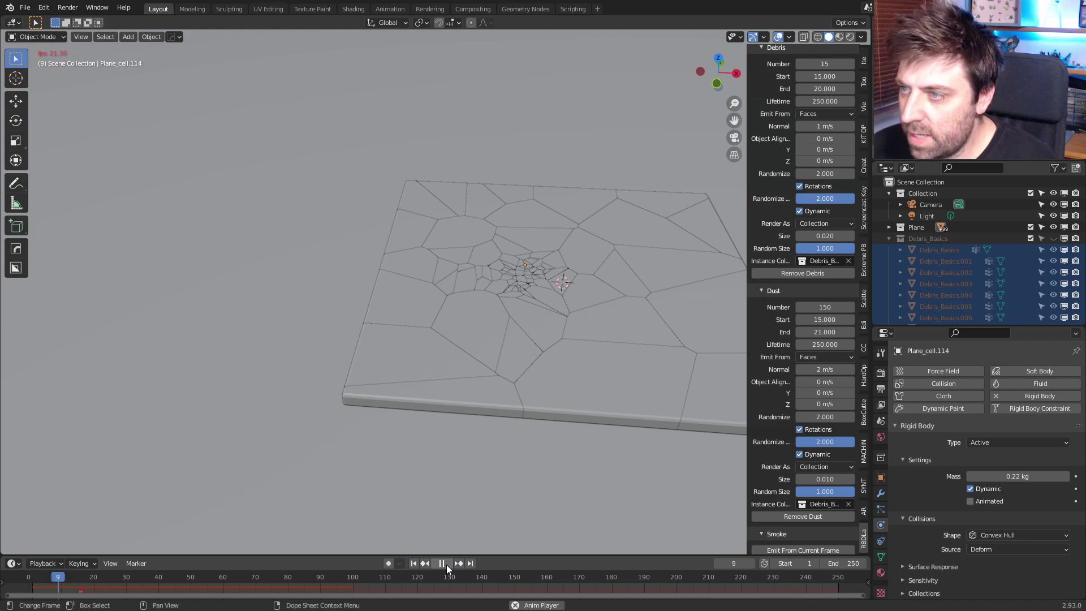
click(442, 563)
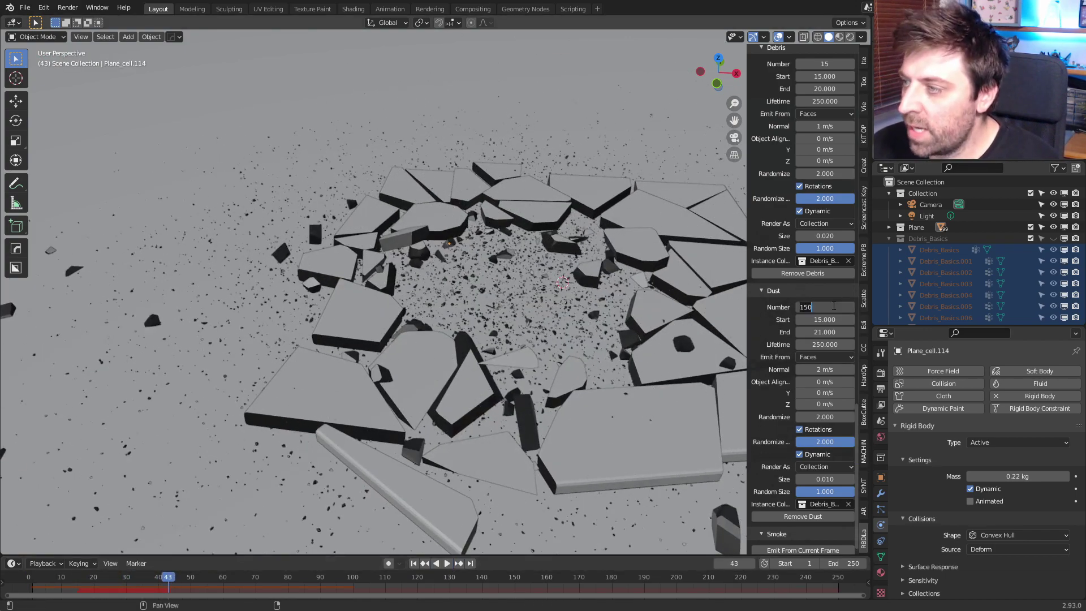
key(Return)
scroll(829, 139, up, 3)
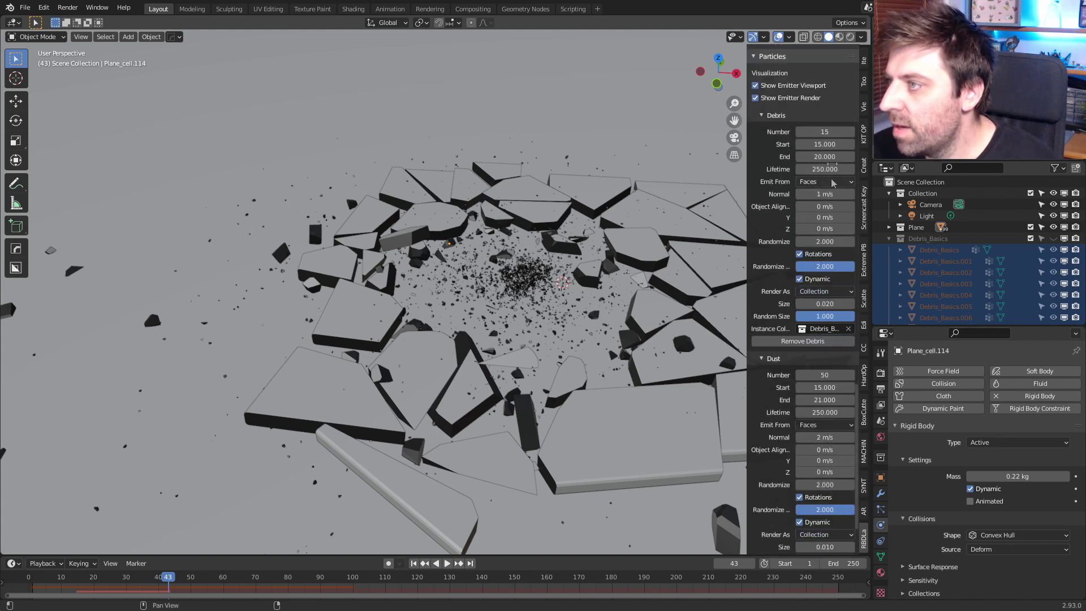
click(830, 131)
key(Return)
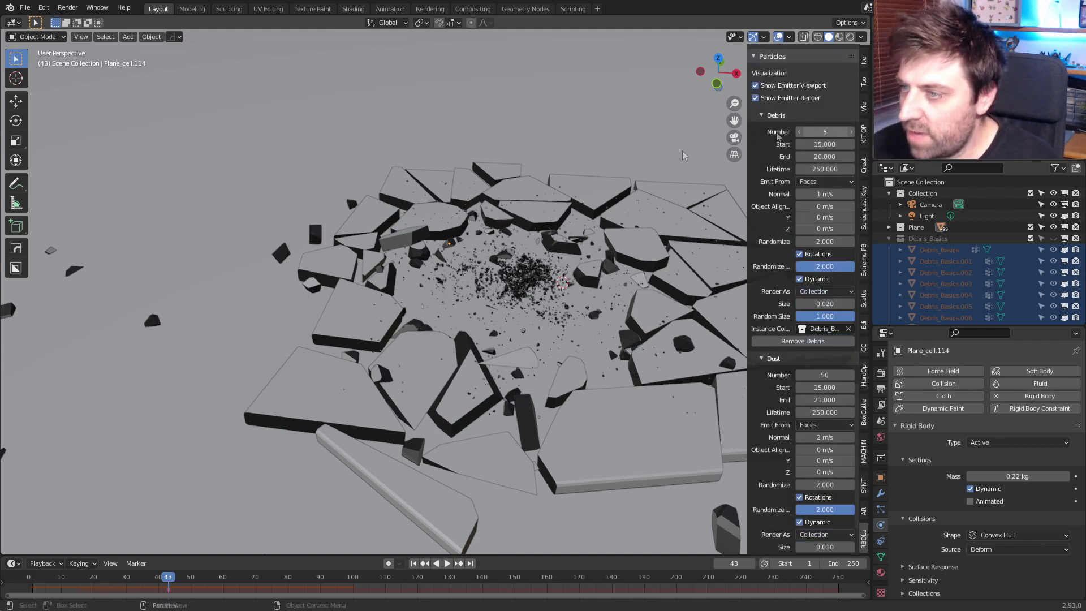
Rewind to frame 1 and replay the simulation, stopping at frame 53
key(shift+Left)
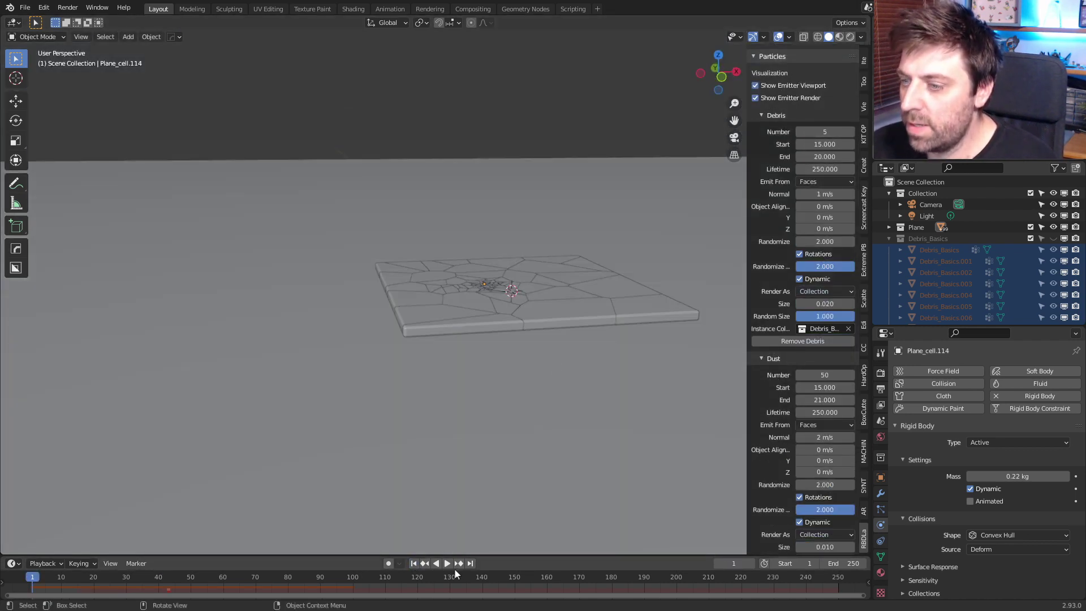
click(449, 564)
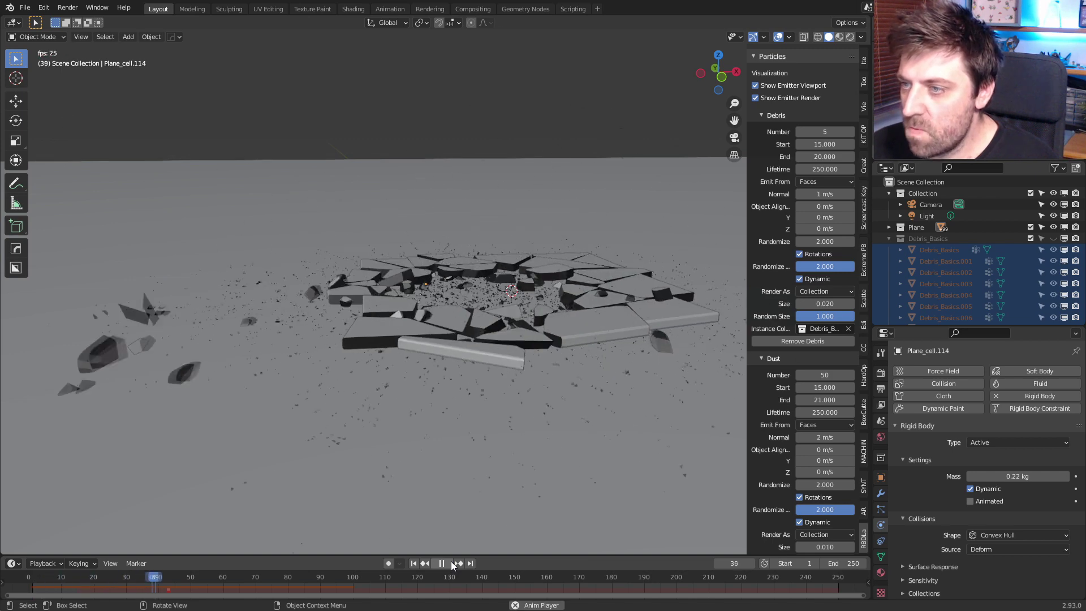
click(452, 564)
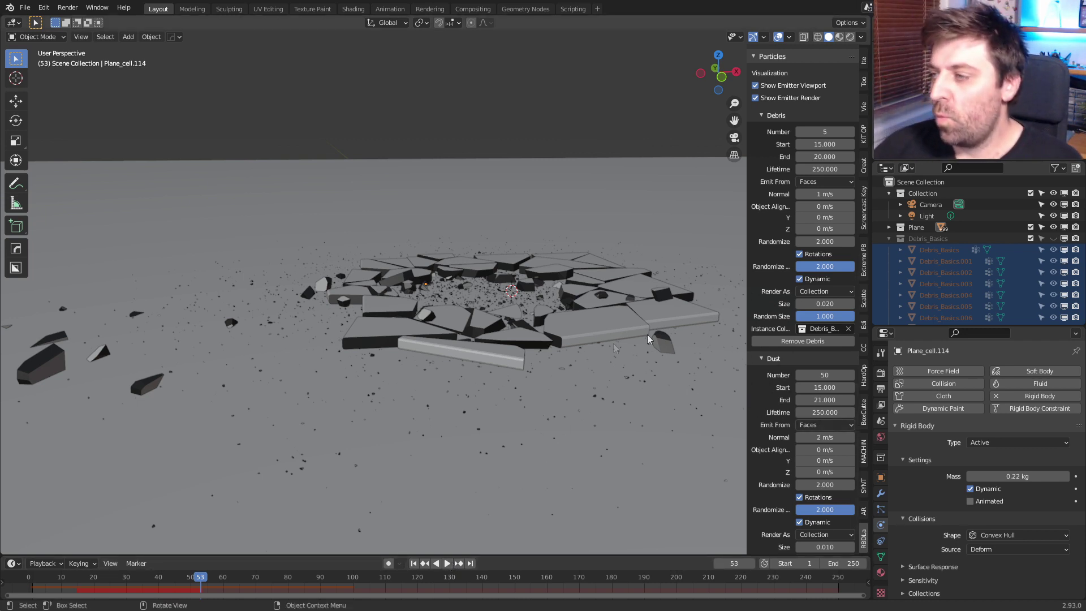
Select fragment Plane_cell.013 at frame 11 and show its Outer_mat and Inner_mat slots
click(609, 330)
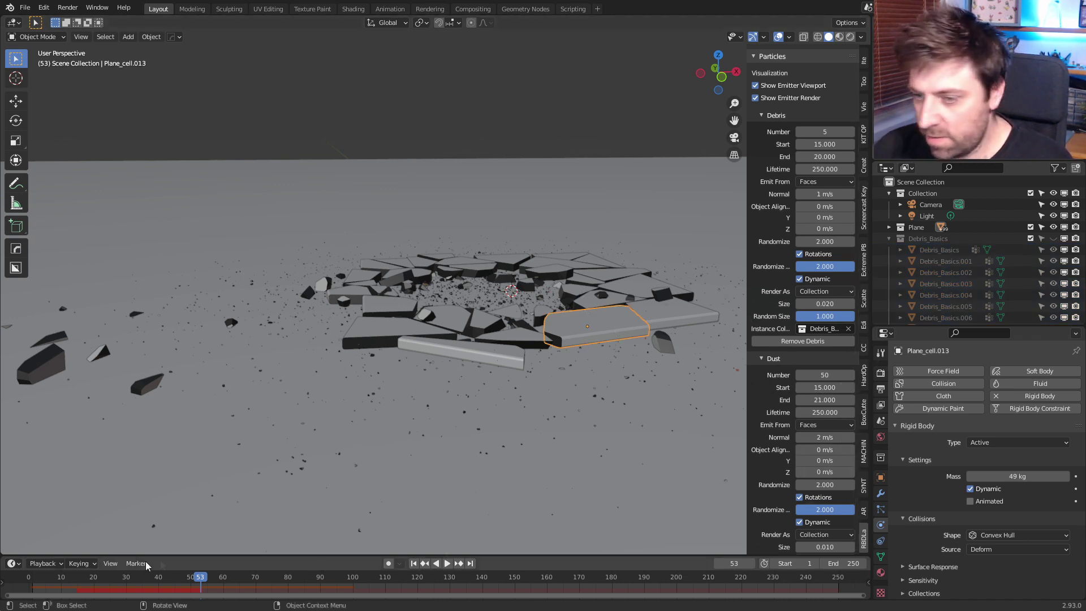
click(64, 577)
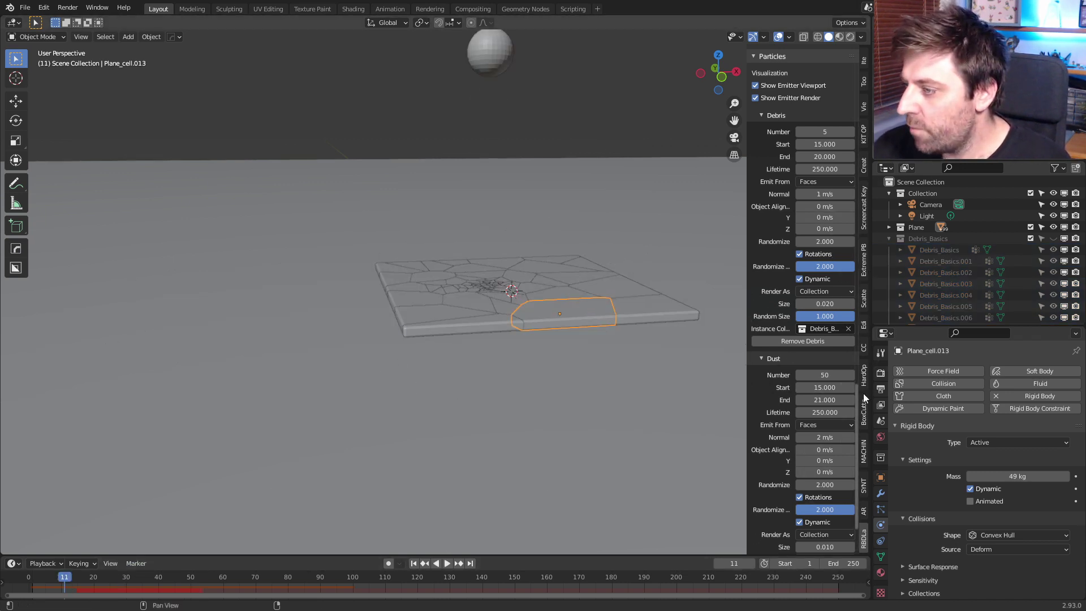
click(880, 572)
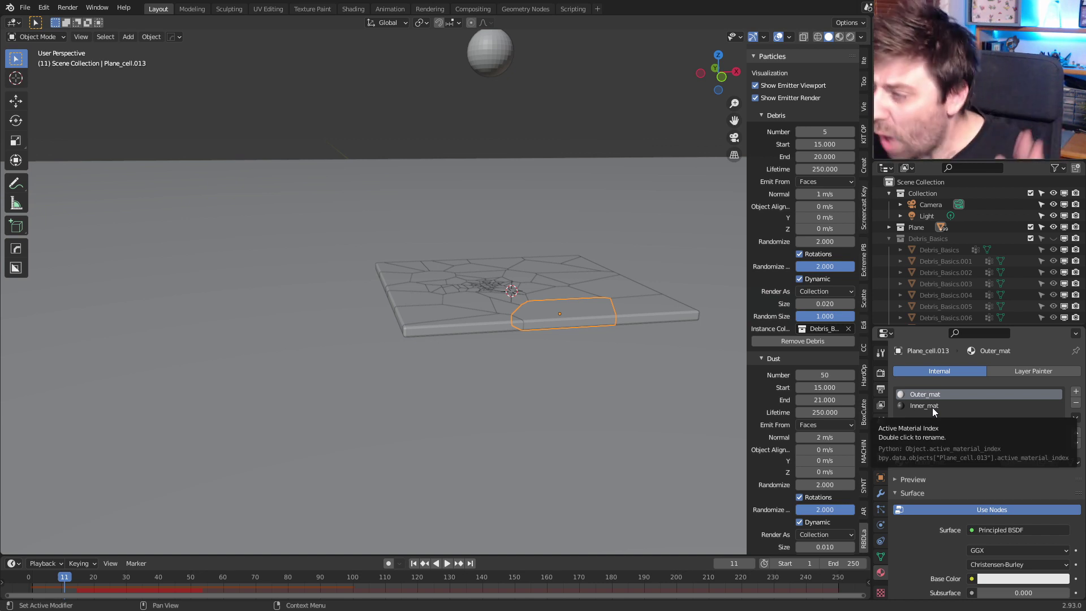
Replace Outer_mat with the Extreme PBR Concrete14 material, enabling roughness and normal maps
click(864, 257)
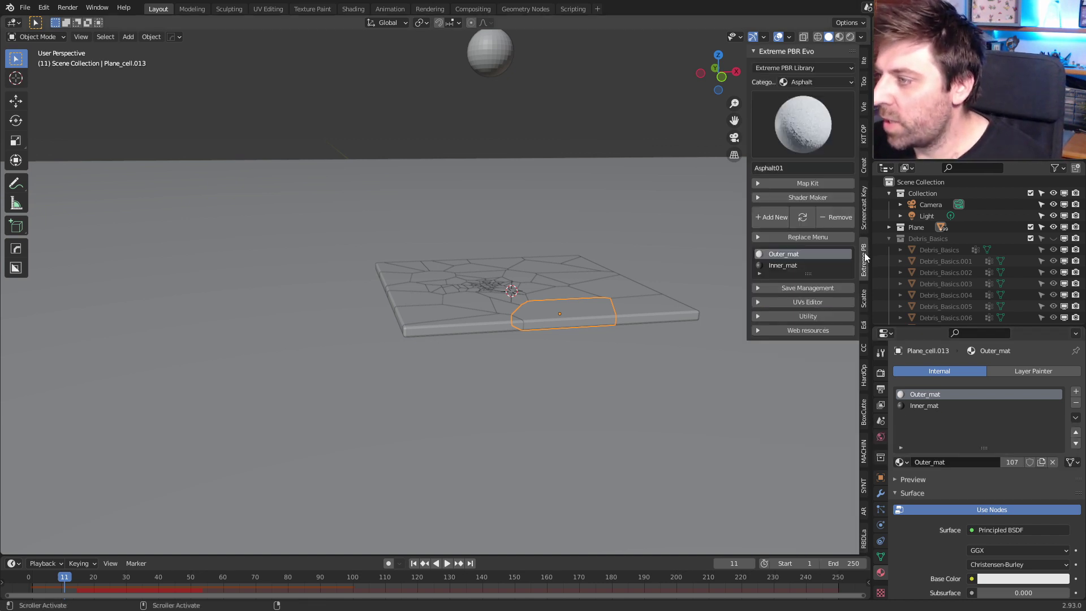
click(792, 134)
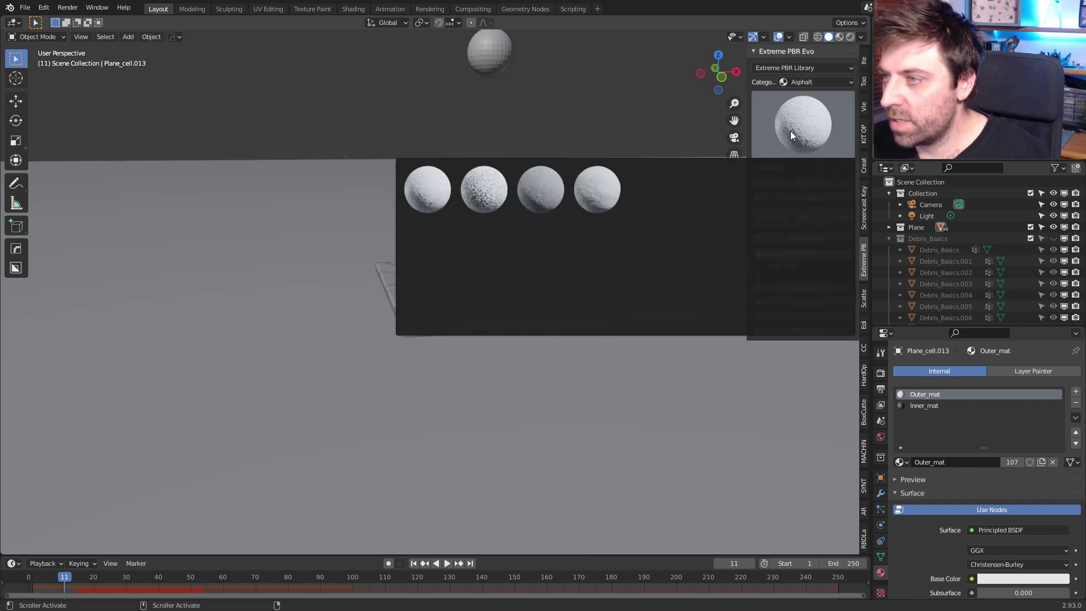
click(787, 82)
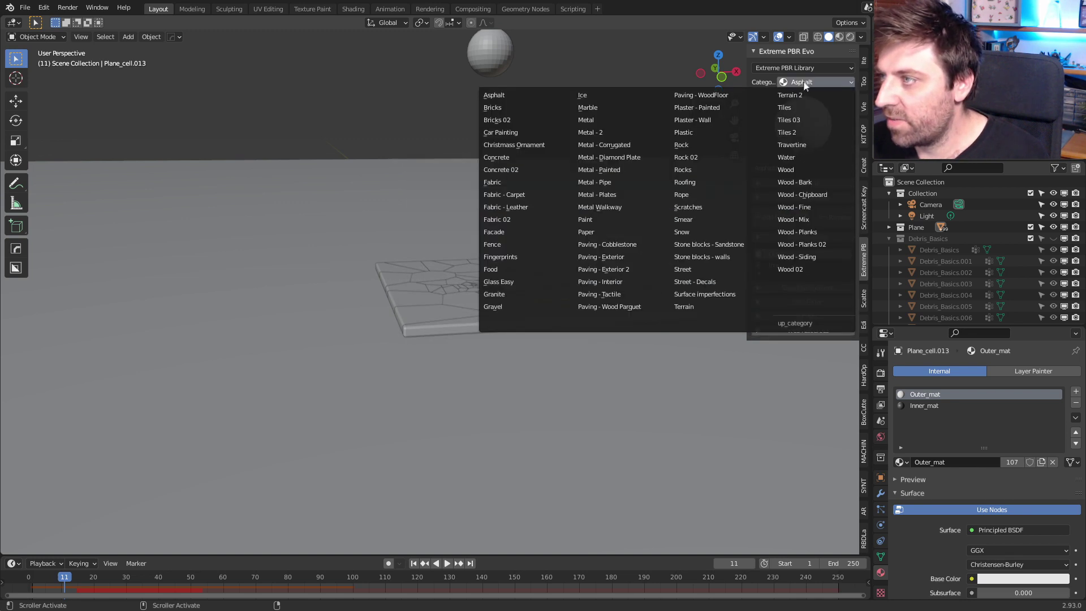
click(546, 168)
click(809, 126)
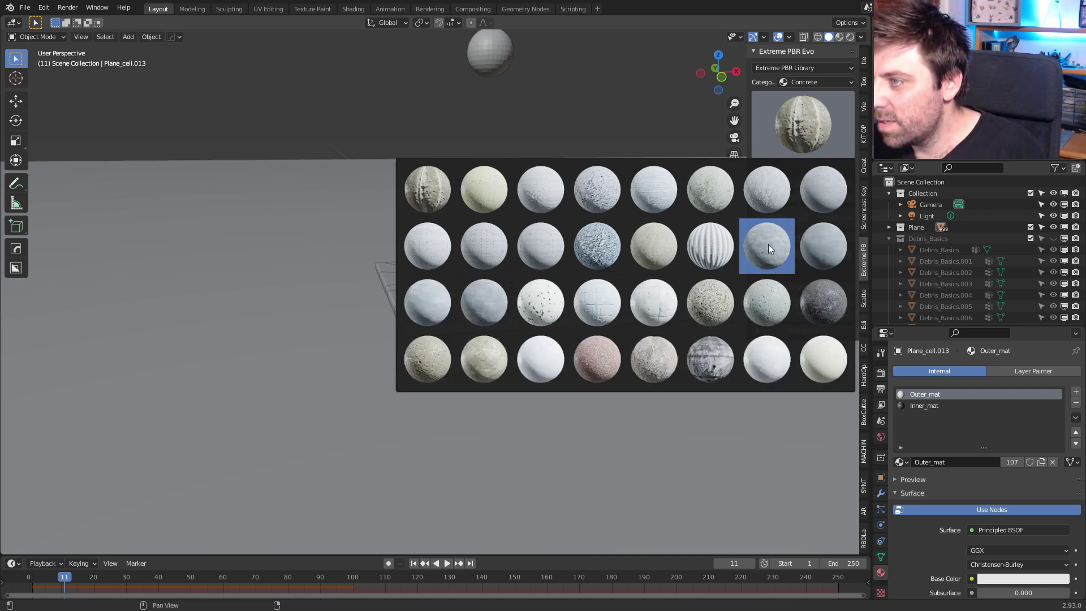
click(772, 257)
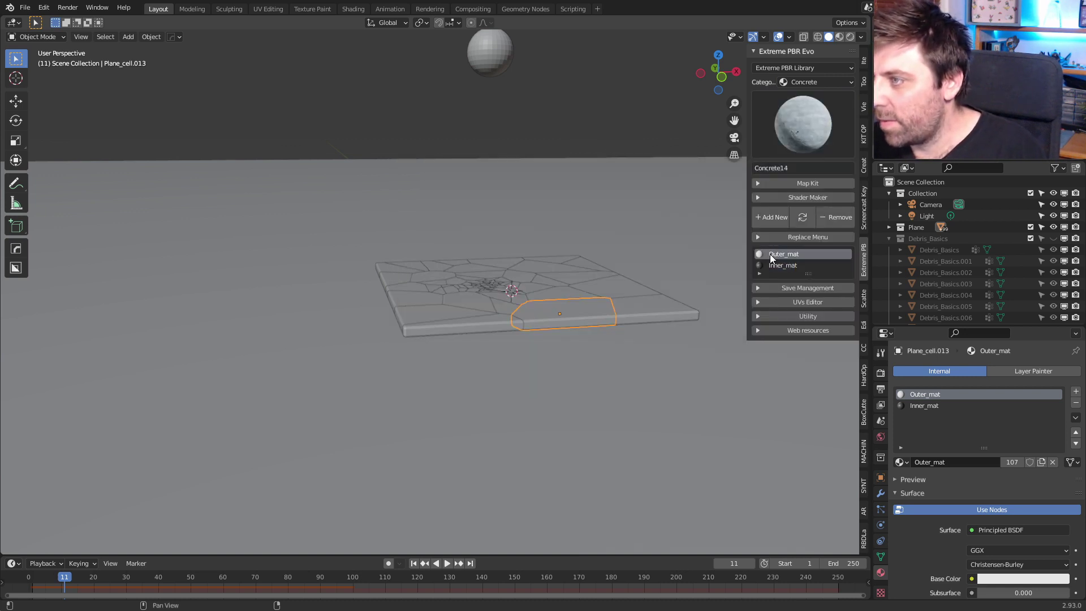
click(806, 186)
click(778, 211)
click(817, 213)
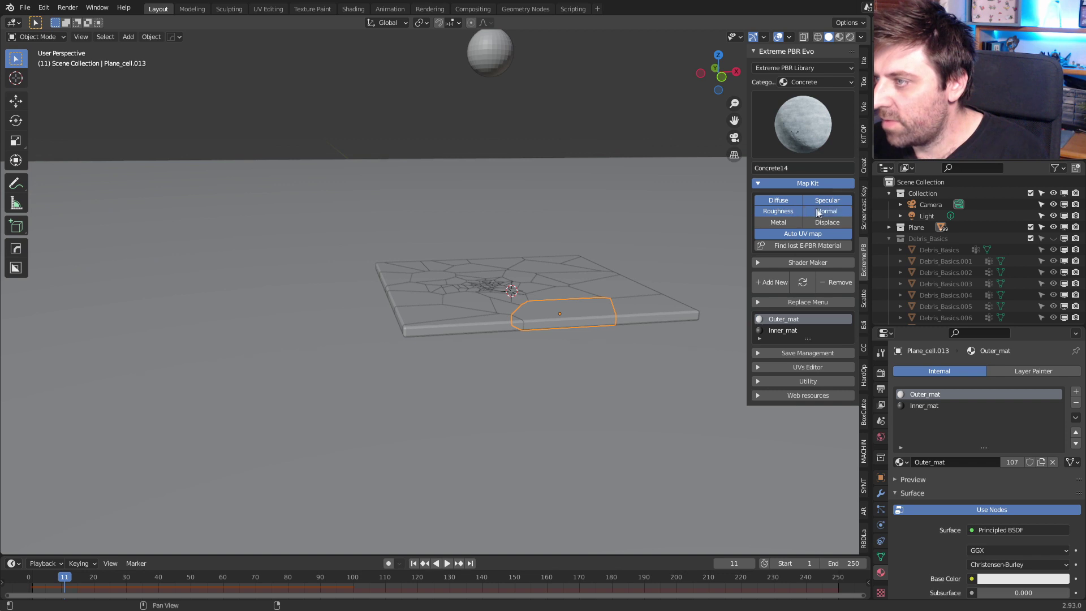
click(758, 185)
click(802, 217)
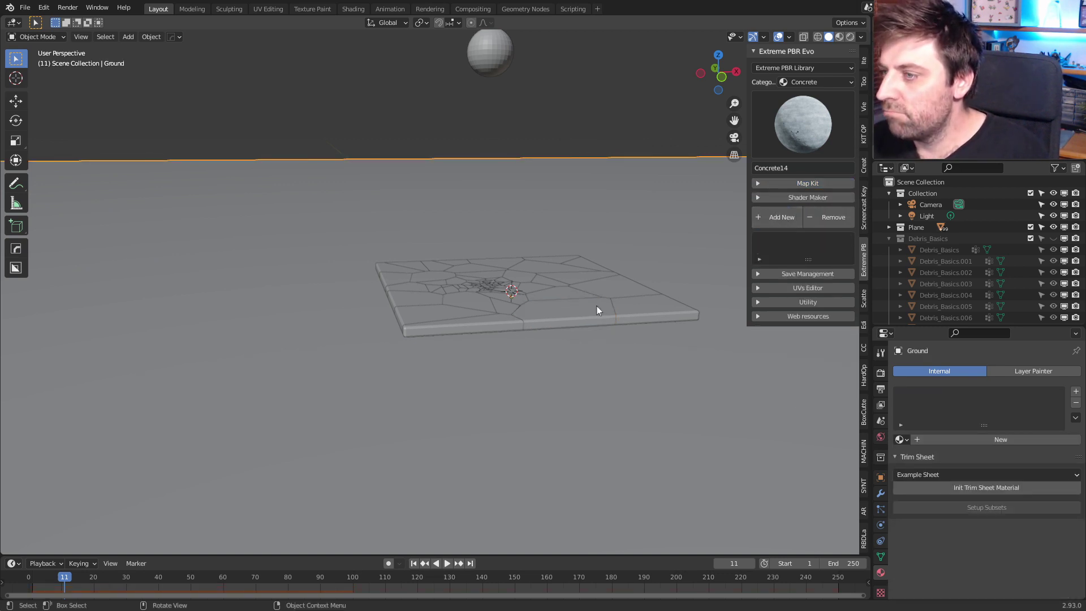
Replace the fragment's Inner_mat with the rough Concrete03 material
click(777, 265)
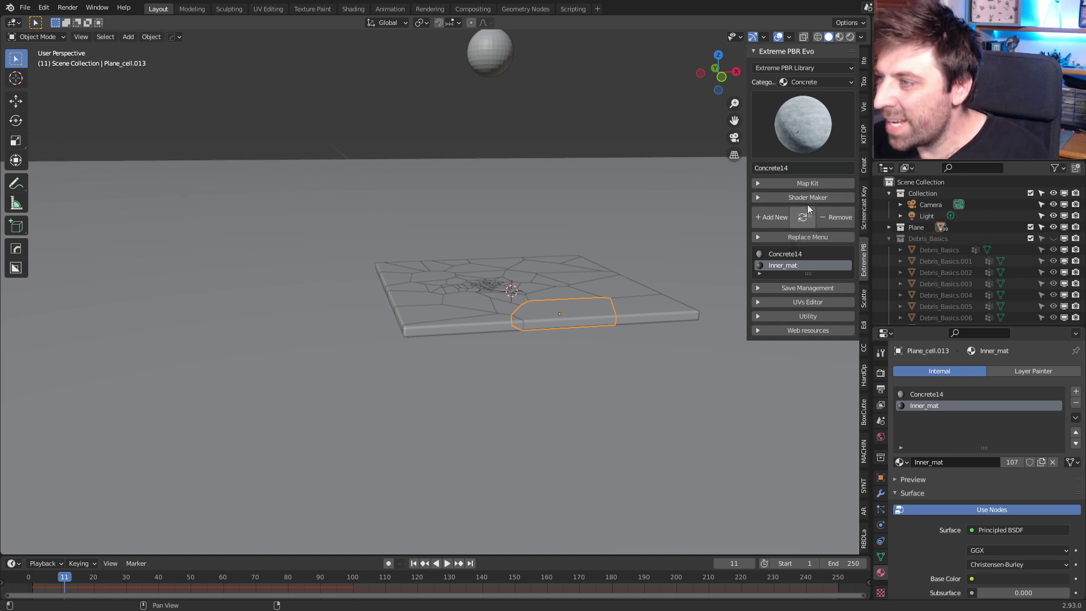
click(807, 138)
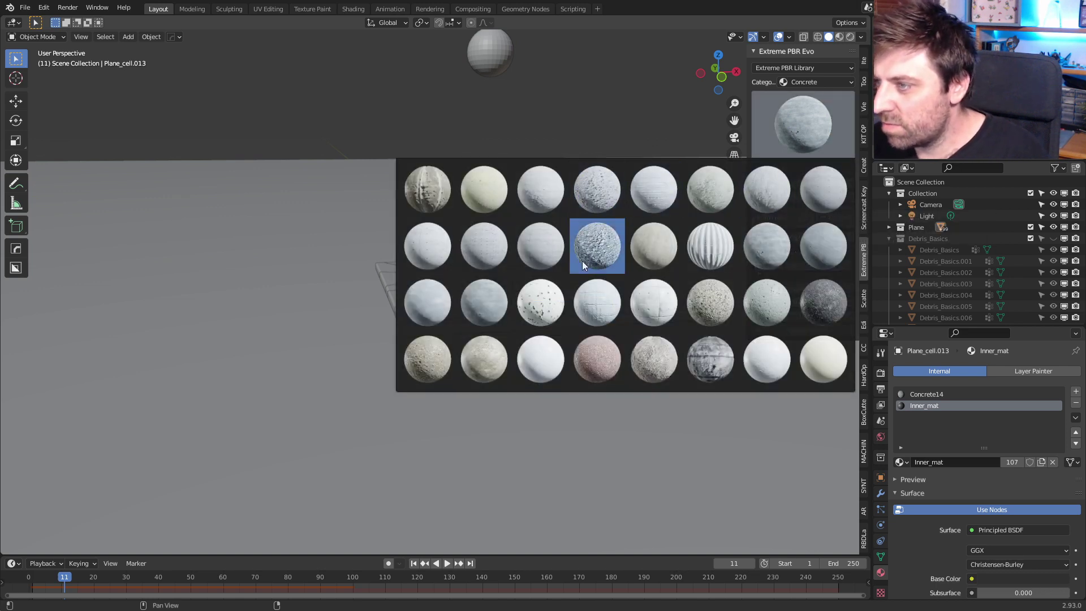
click(596, 197)
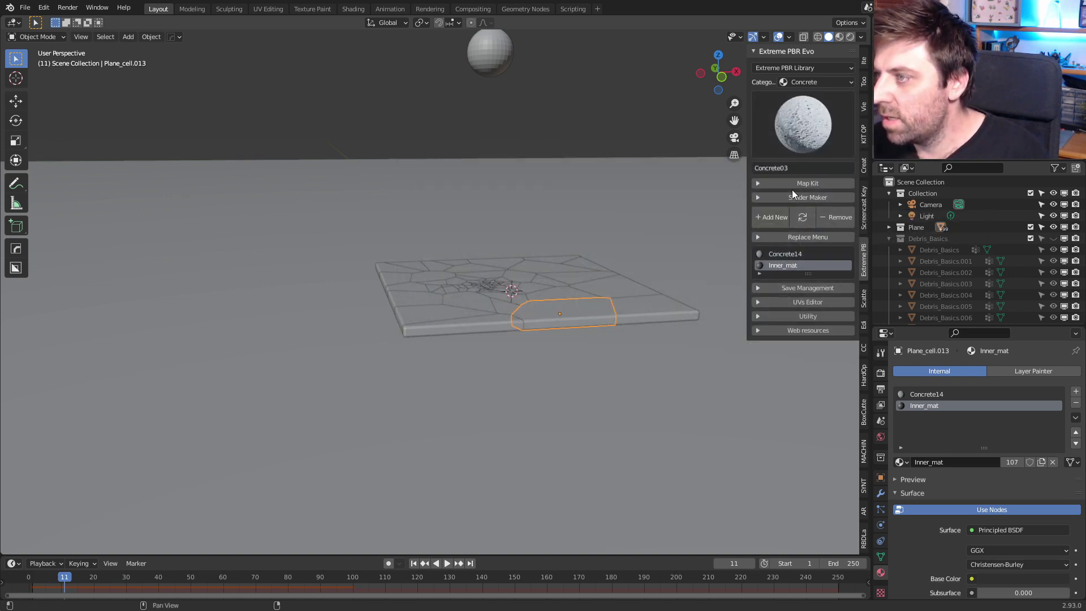
click(803, 217)
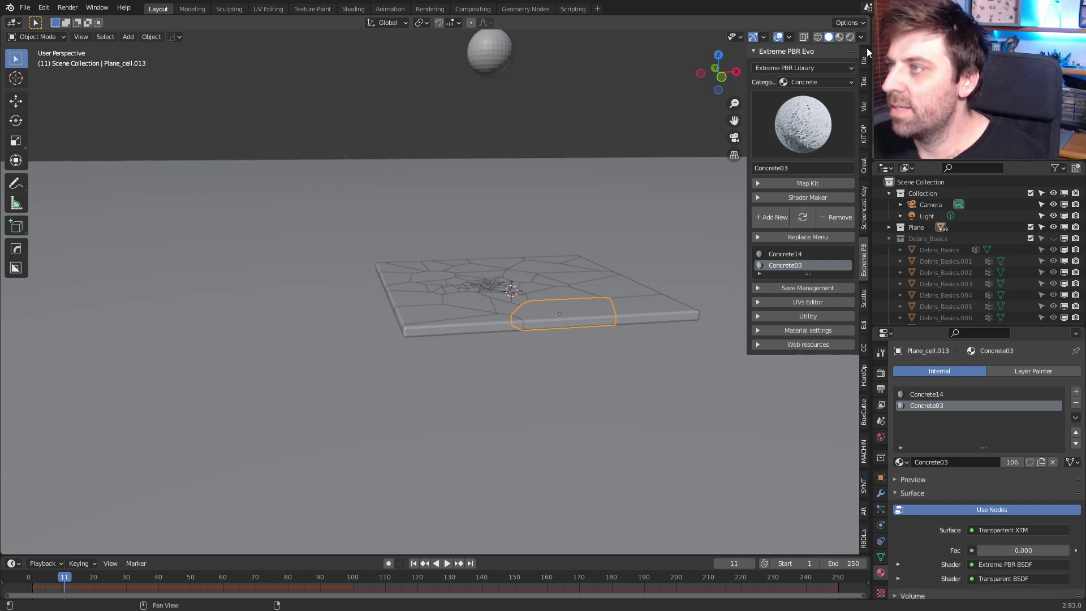
Switch to Rendered shading and inspect the slab's concrete material nodes in the Shading workspace
click(849, 37)
middle_drag(495, 393, 543, 400)
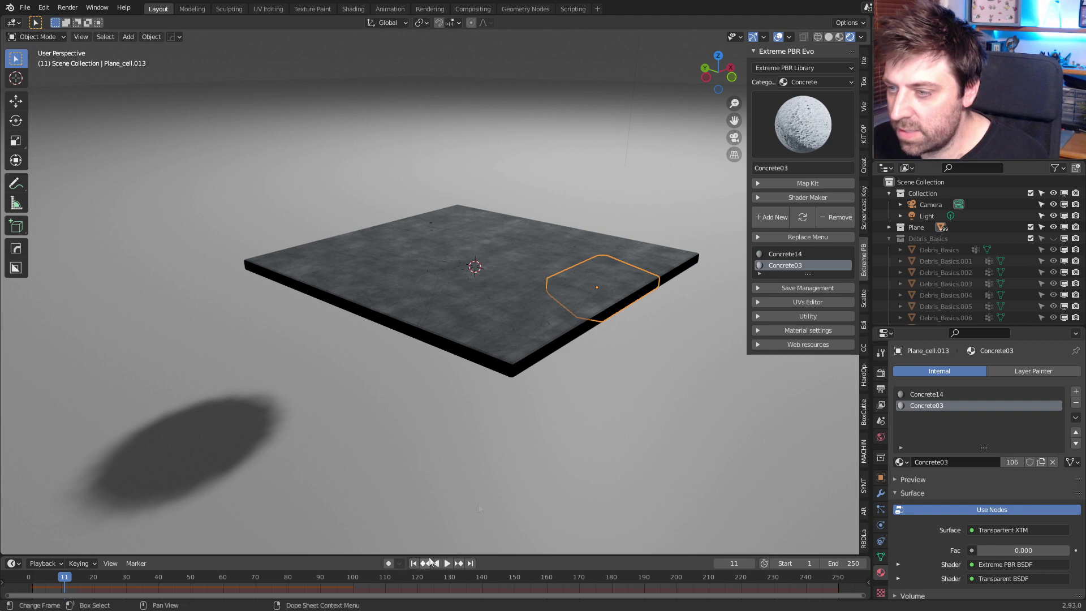
click(353, 9)
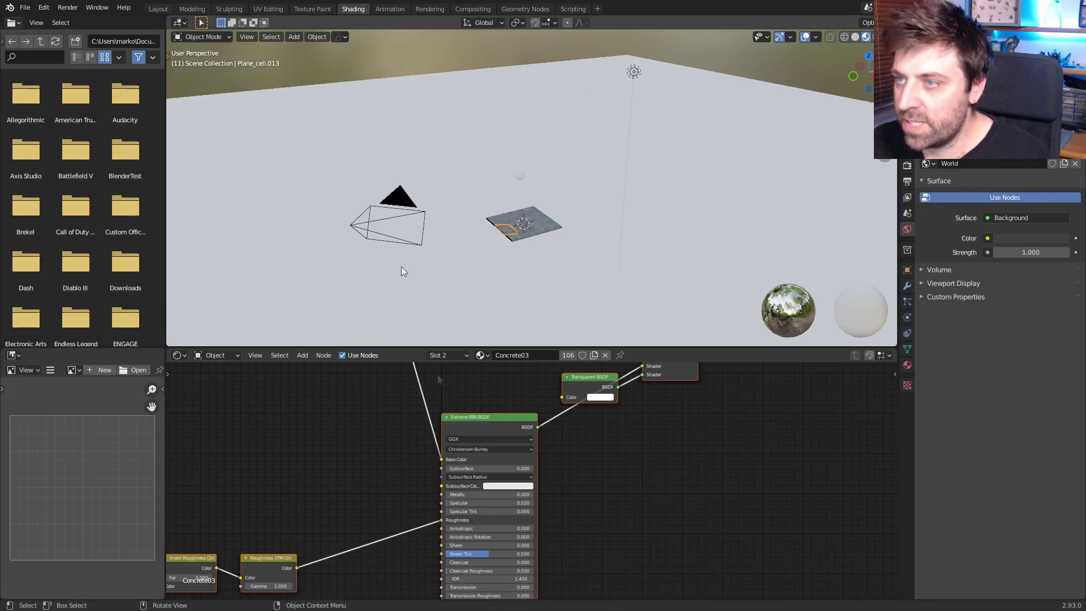
middle_drag(625, 535, 629, 396)
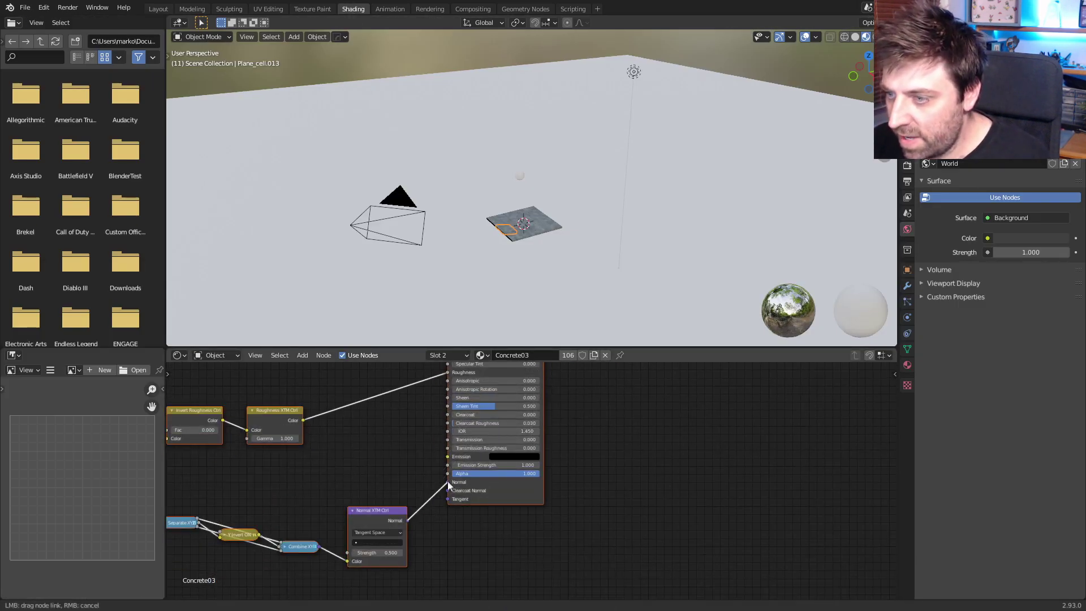
click(481, 355)
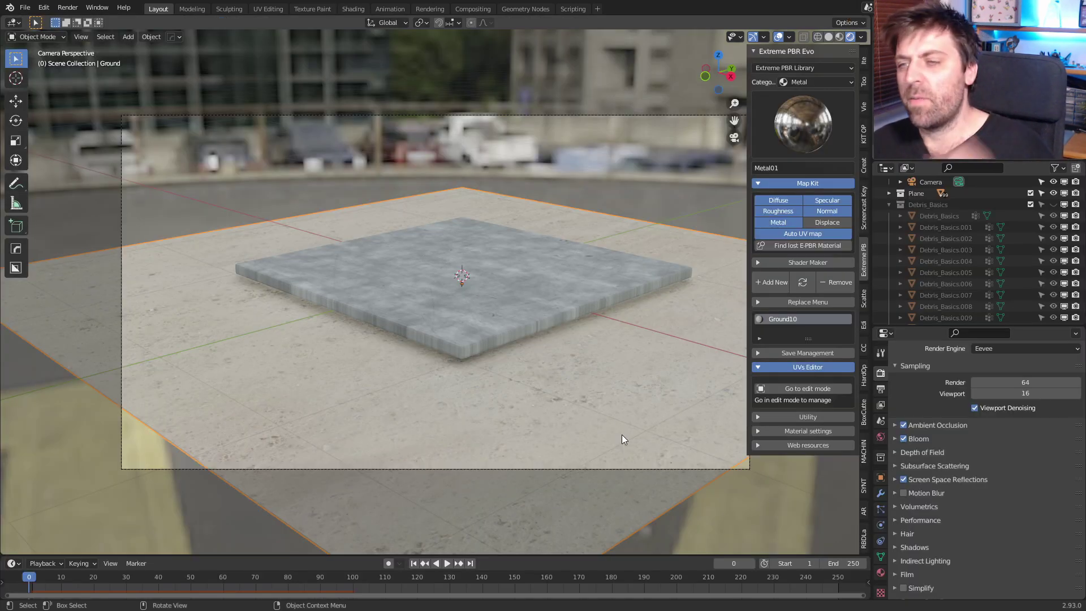
Play to frame 37 and render a test still of the shattered concrete slab
click(446, 564)
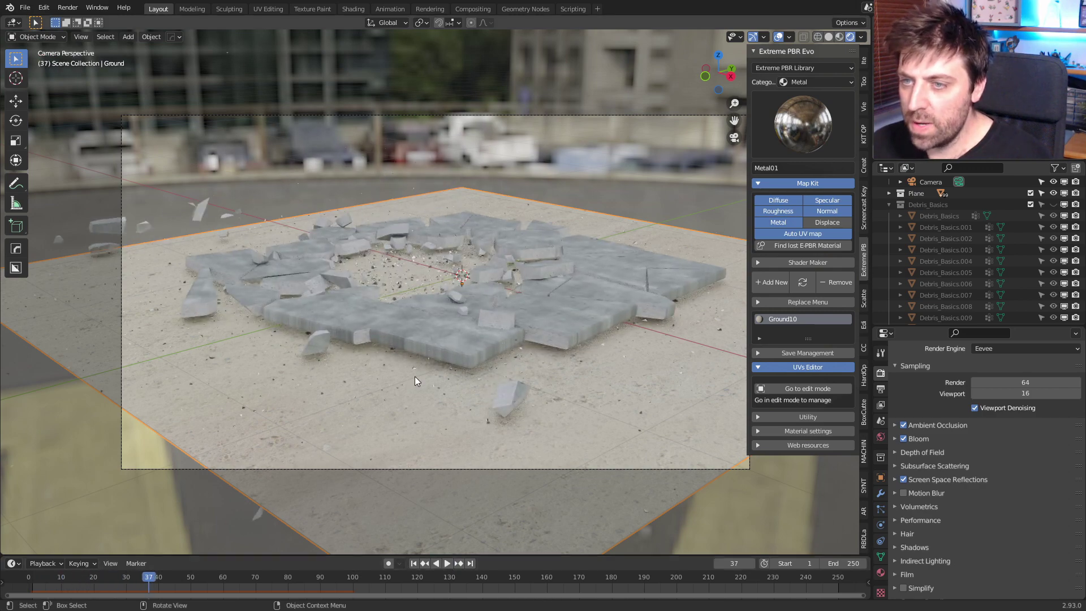
key(F12)
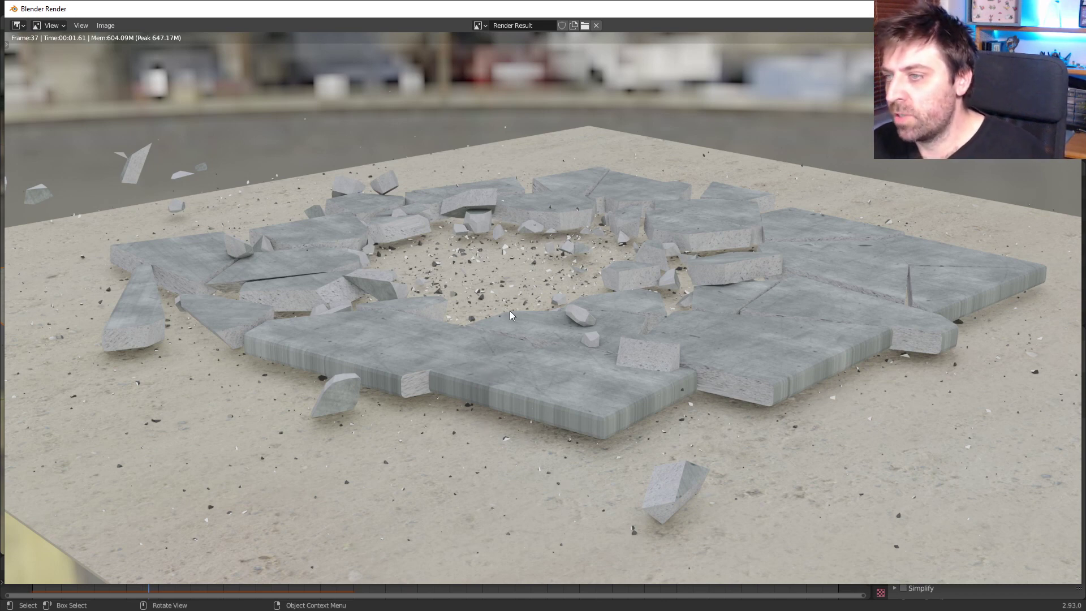
key(Escape)
middle_drag(419, 277, 551, 474)
Edit the ground plane and add two centred loop cuts across both axes
click(551, 474)
key(Tab)
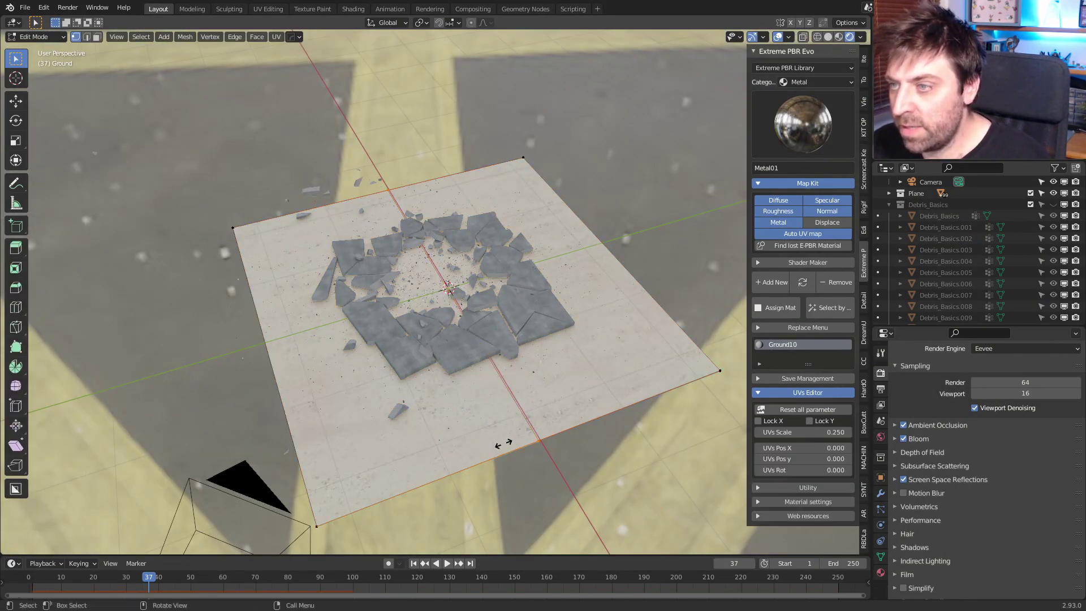
key(ctrl+r)
click(503, 443)
right_click(504, 444)
key(ctrl+r)
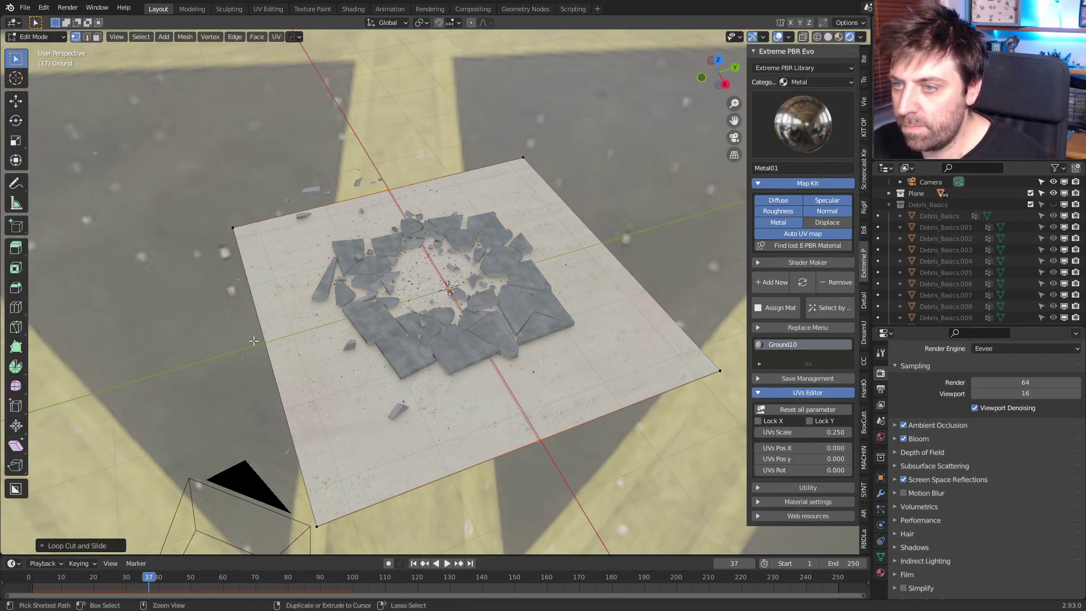
click(252, 337)
right_click(252, 337)
middle_drag(253, 337, 450, 294)
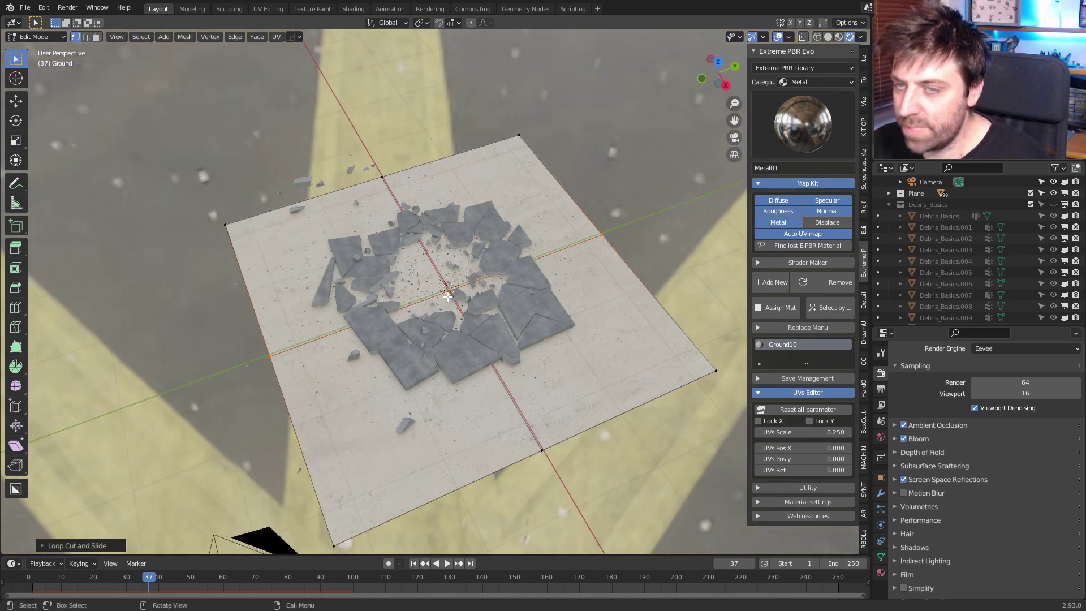
scroll(448, 290, up, 4)
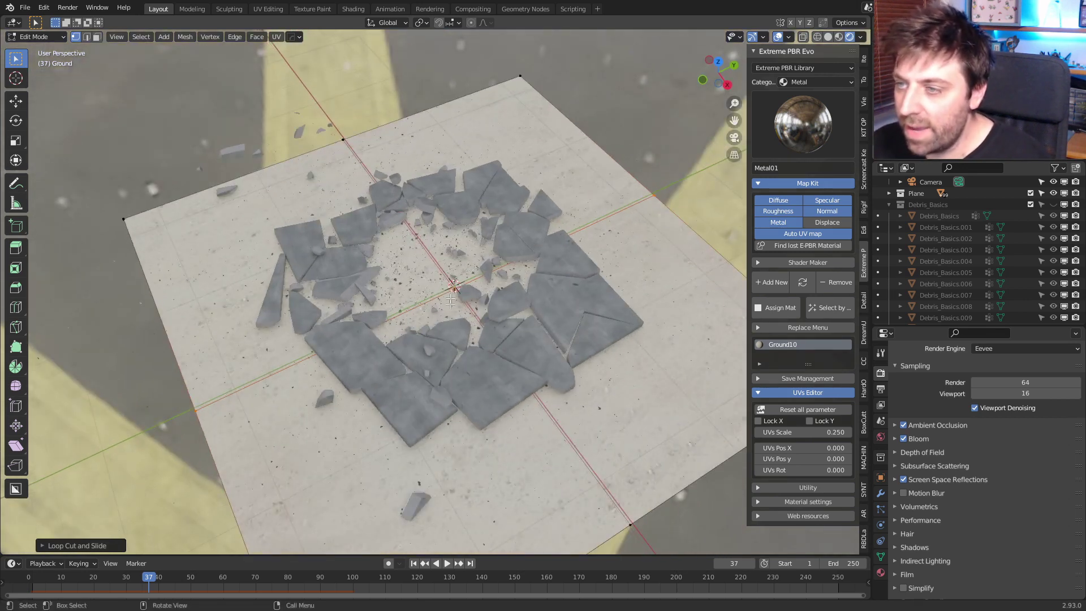
Subdivide the ground mesh three times into a dense grid, then deselect all
middle_drag(465, 304, 465, 304)
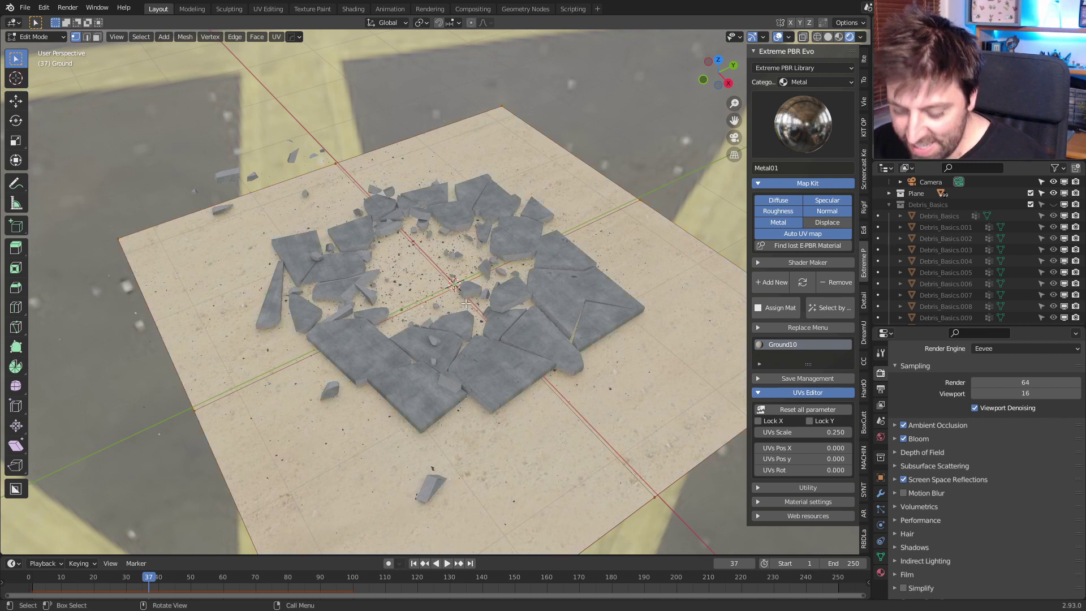
right_click(464, 303)
click(445, 322)
right_click(446, 323)
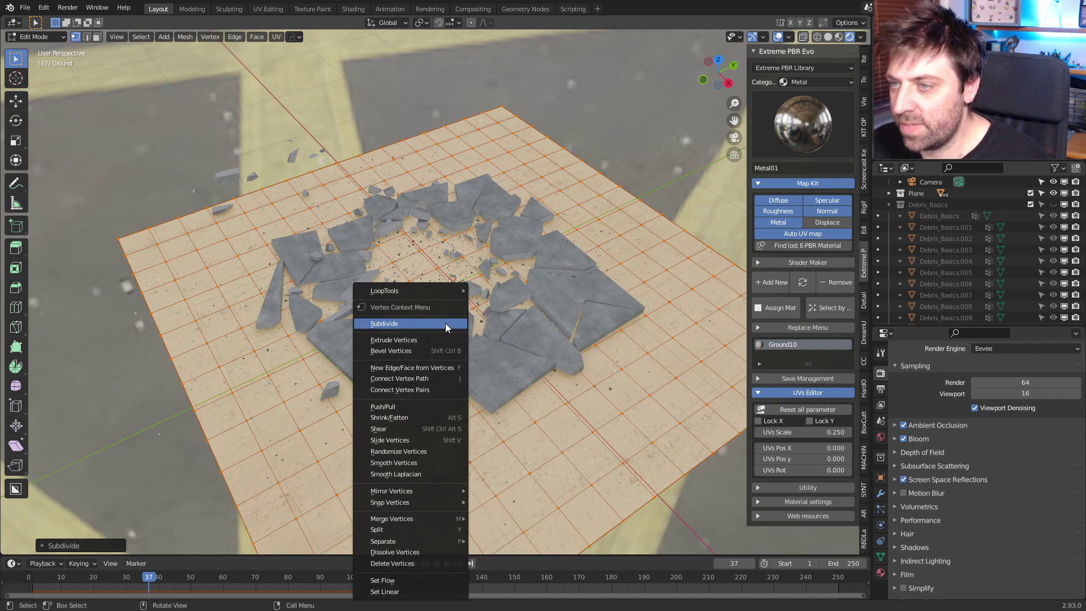
click(446, 323)
right_click(446, 323)
click(446, 324)
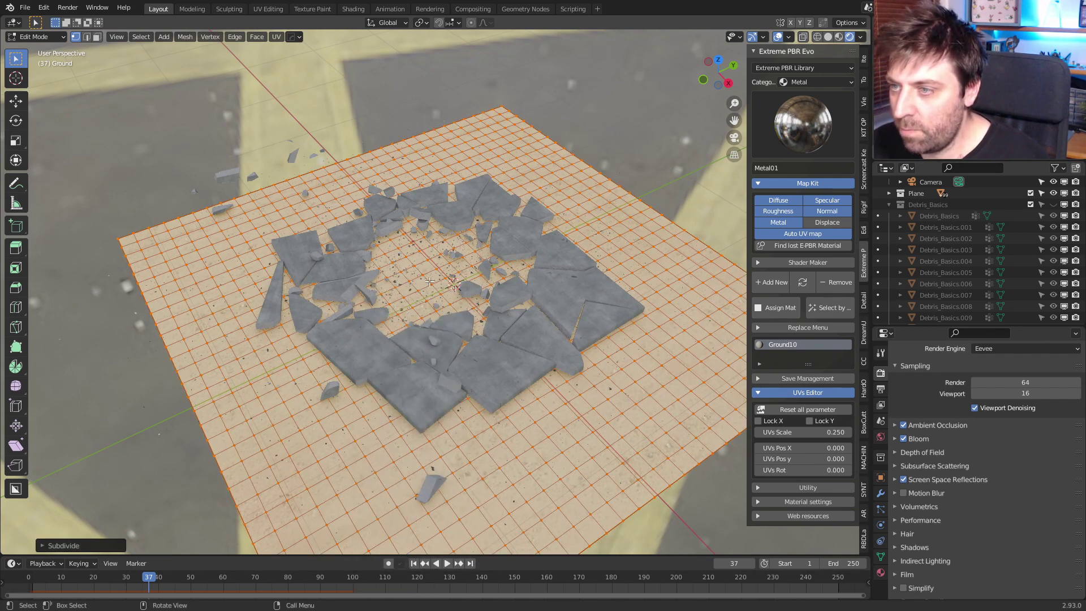
key(alt+a)
Rewind before impact, enable proportional editing, and push the ground centre down along Z
drag(149, 581, 34, 580)
key(space)
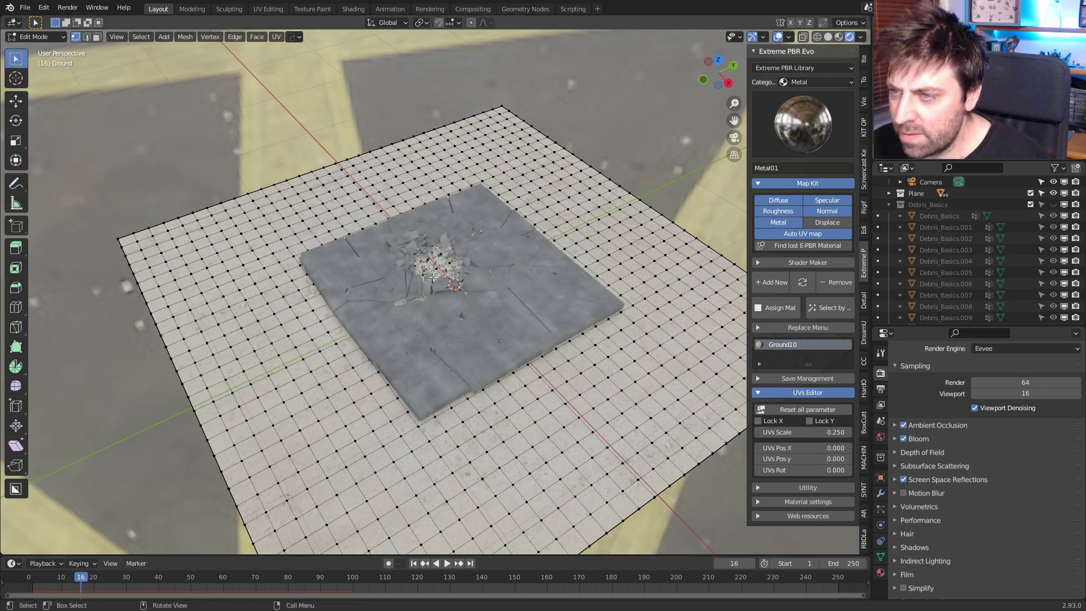
click(476, 23)
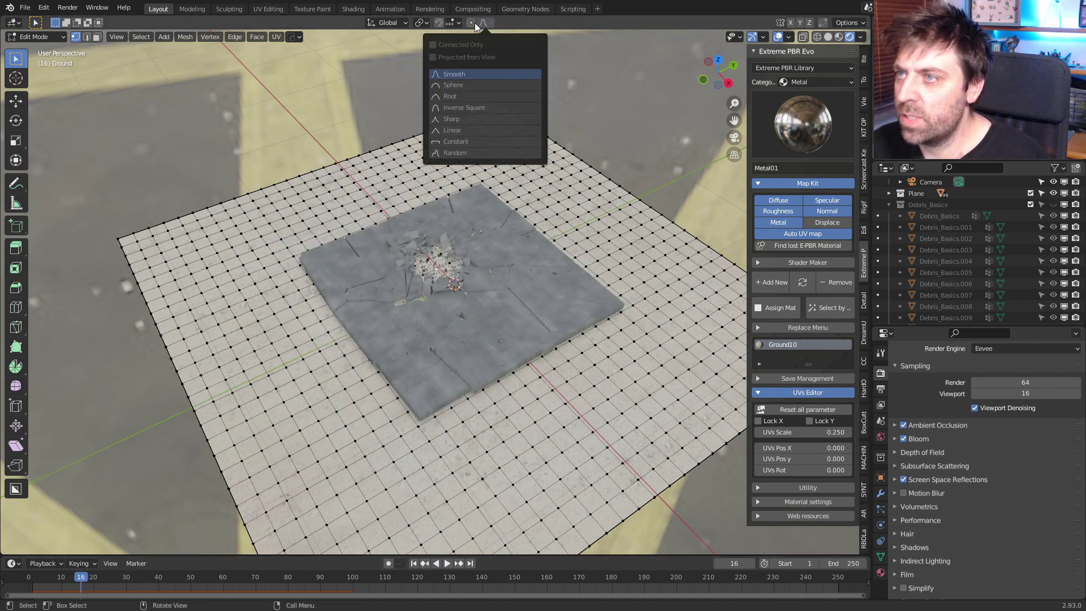
click(471, 23)
middle_drag(460, 286, 458, 274)
key(g)
key(z)
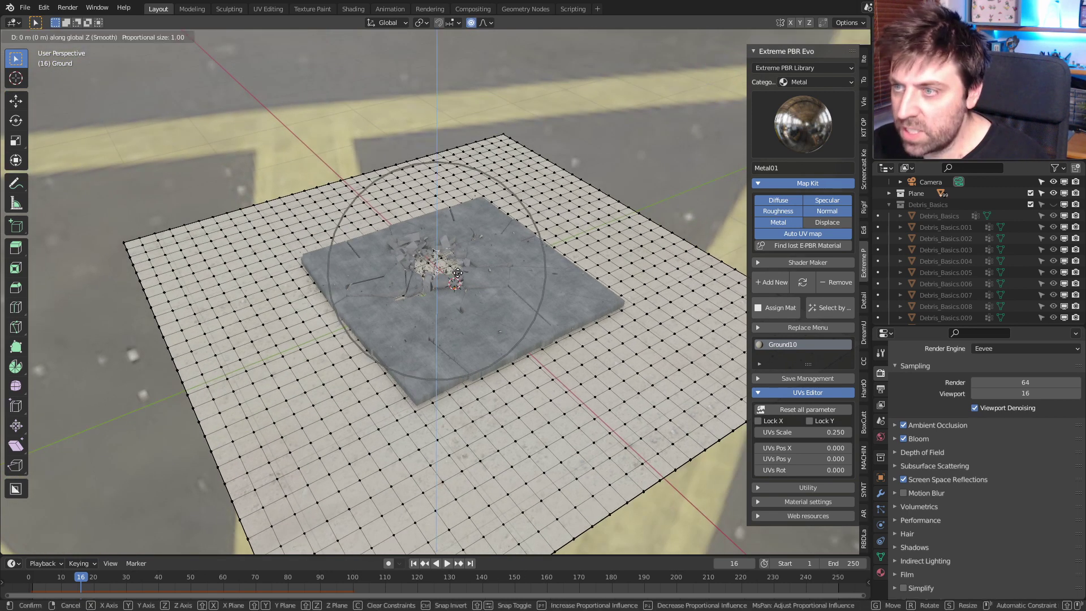
scroll(457, 296, up, 5)
scroll(457, 295, up, 5)
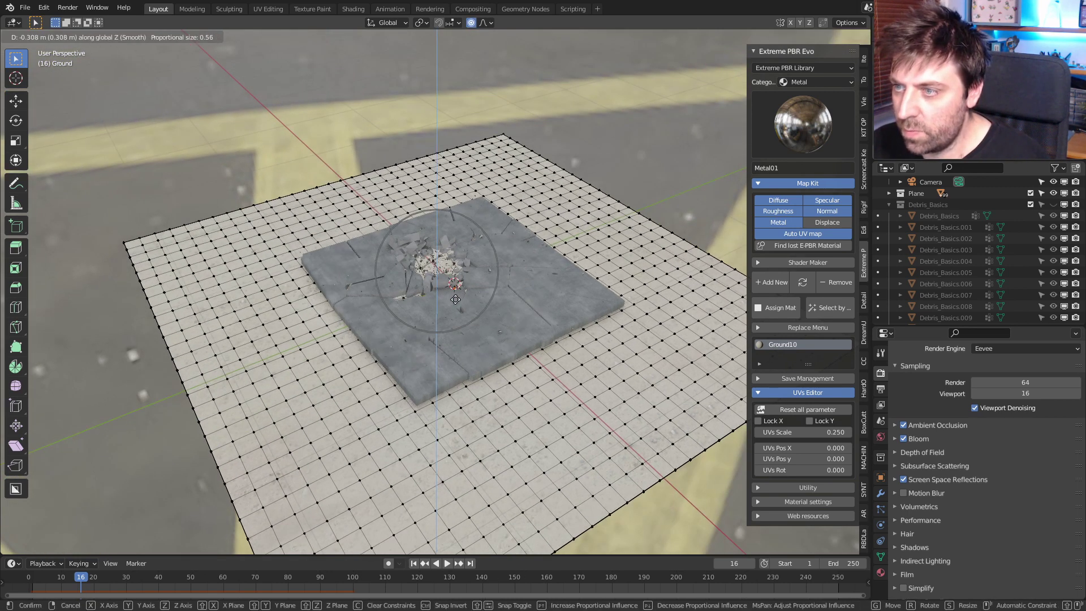
click(460, 344)
Return to Object Mode and jump back to frame 1
key(Tab)
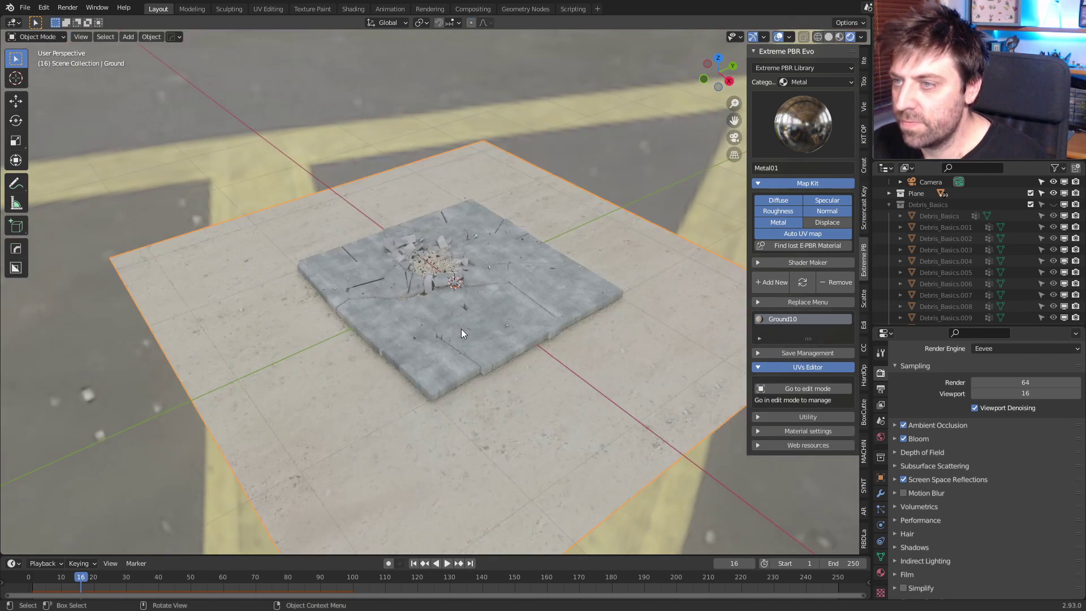
click(414, 563)
middle_drag(466, 436, 467, 381)
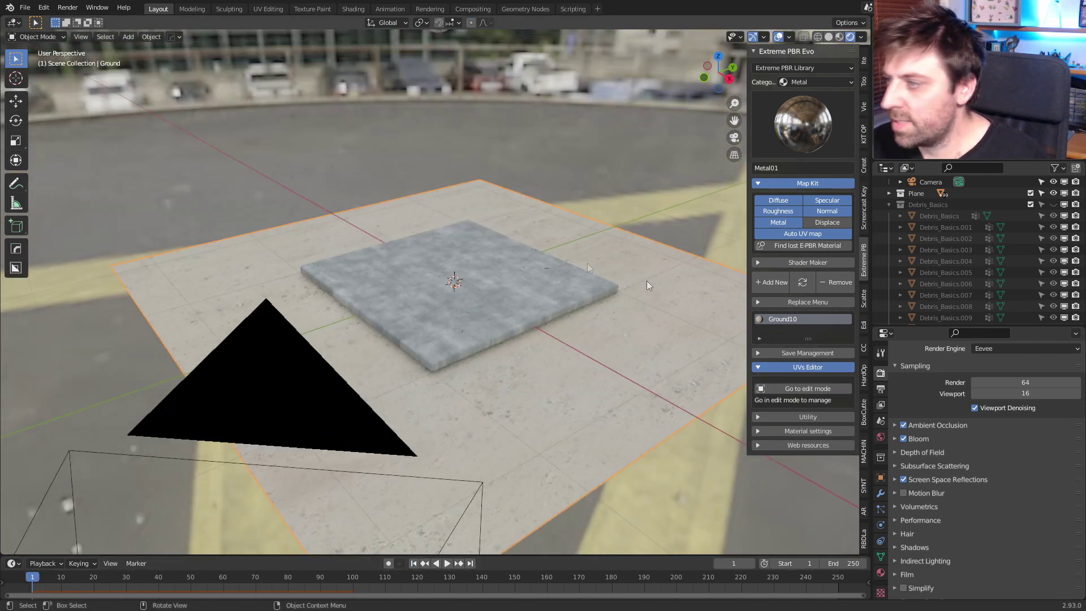
Delete the old RBDLab bake and bake all dynamics again, checking from the side view
click(863, 540)
scroll(829, 272, down, 20)
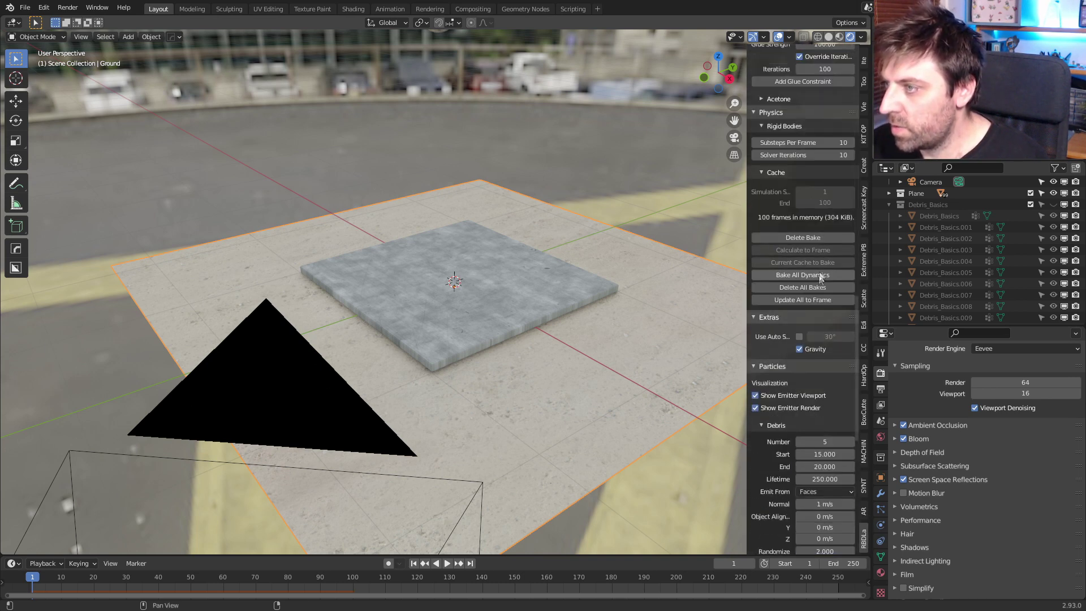
click(820, 287)
click(813, 238)
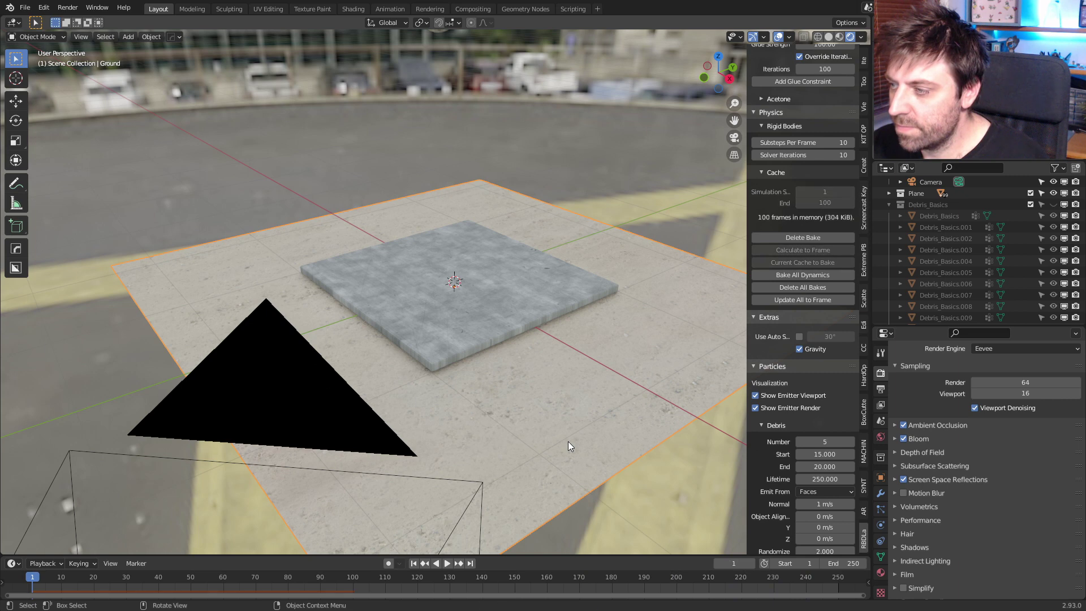
middle_drag(568, 446, 488, 416)
key(KP_1)
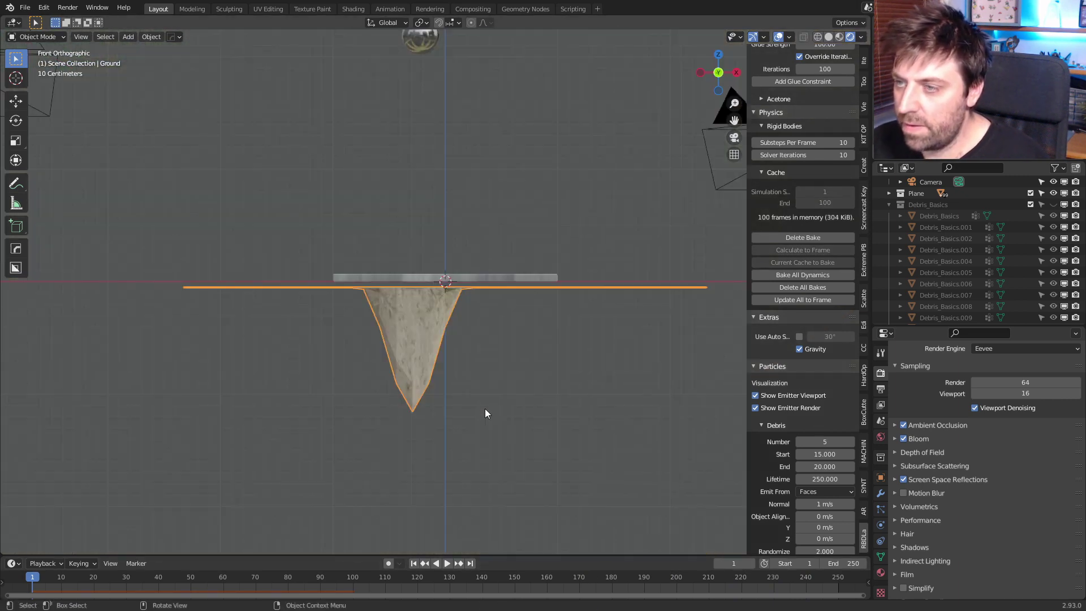
From the camera view, play the rebaked simulation and pause at frame 85
key(KP_0)
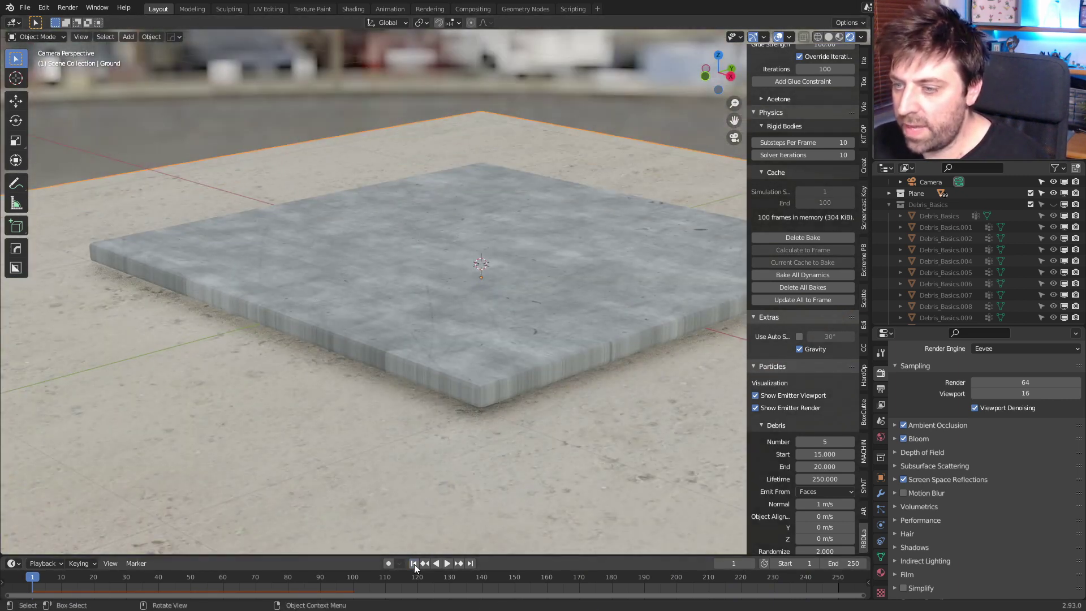
click(447, 563)
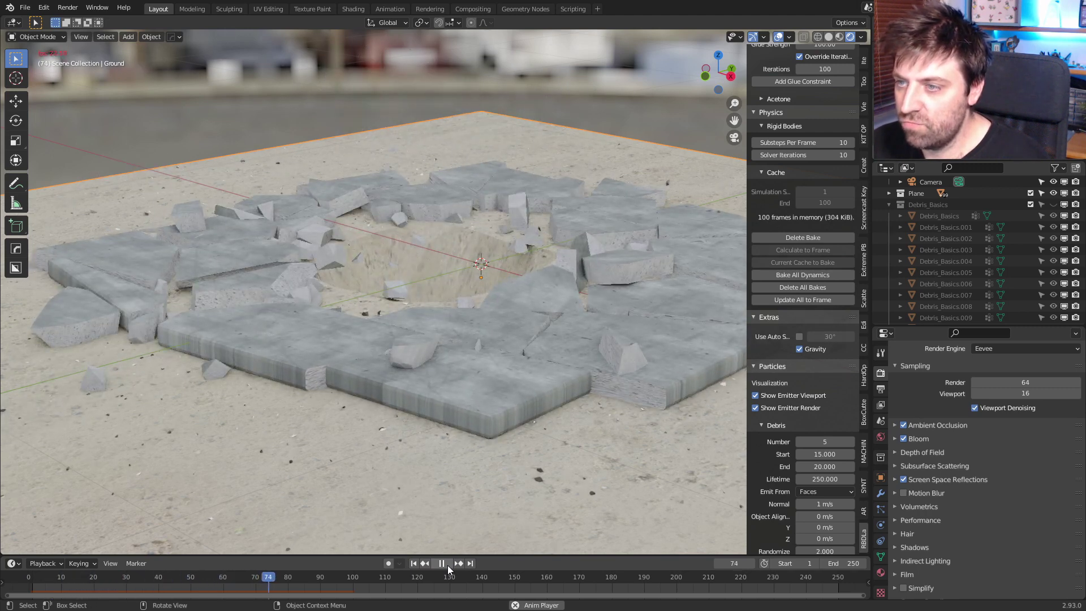
click(447, 565)
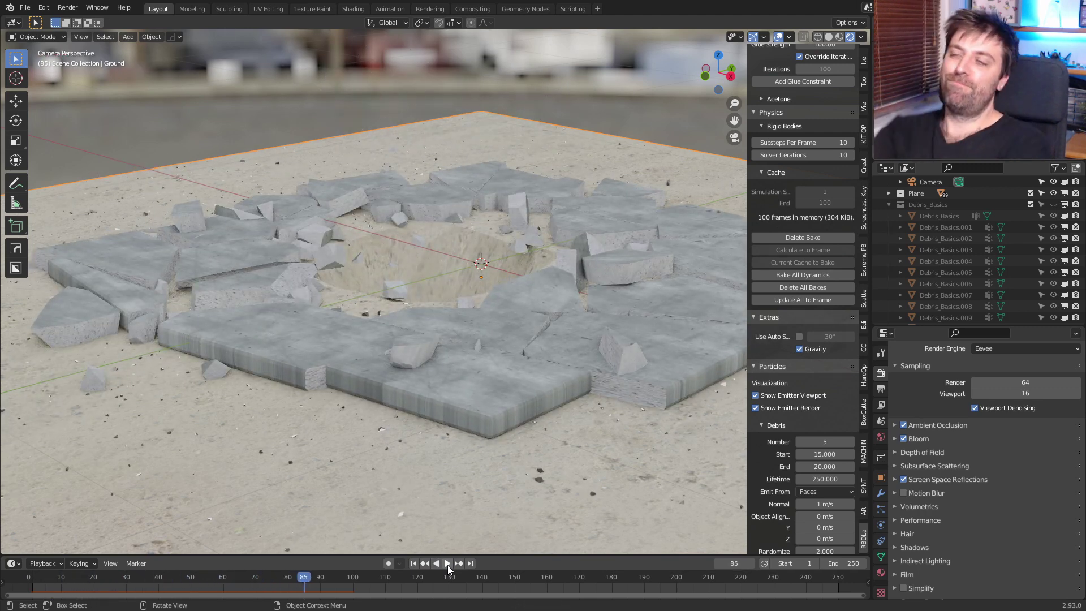